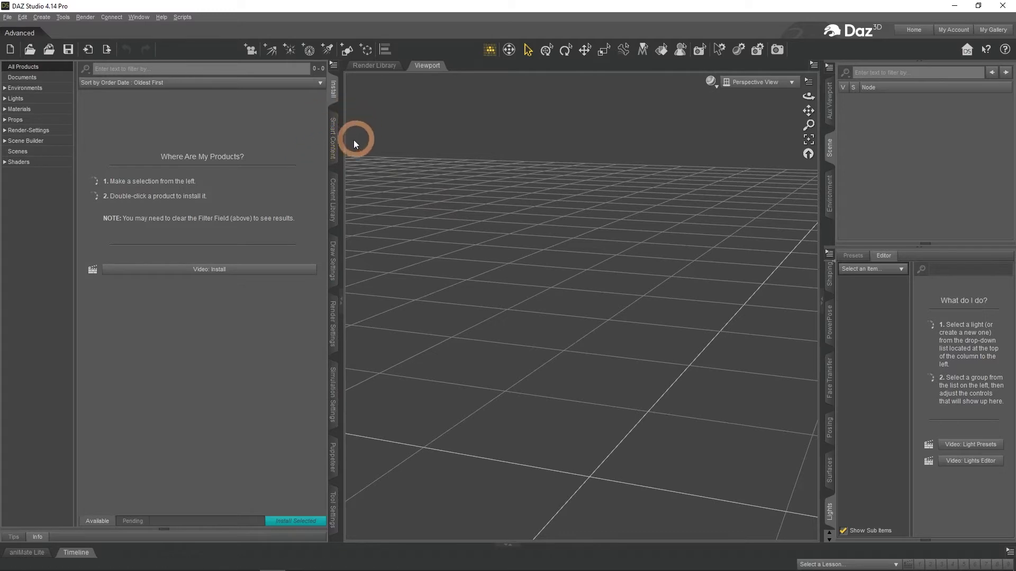
# Step: Show the Smart Content pane, compare the Products view, and settle on the Files category list
pyautogui.click(334, 148)
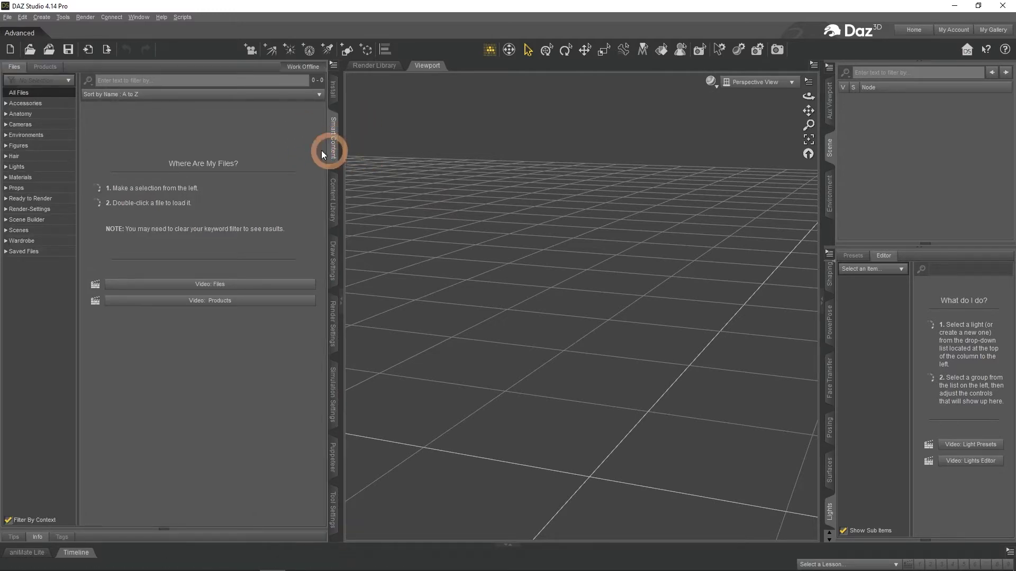
pyautogui.click(139, 18)
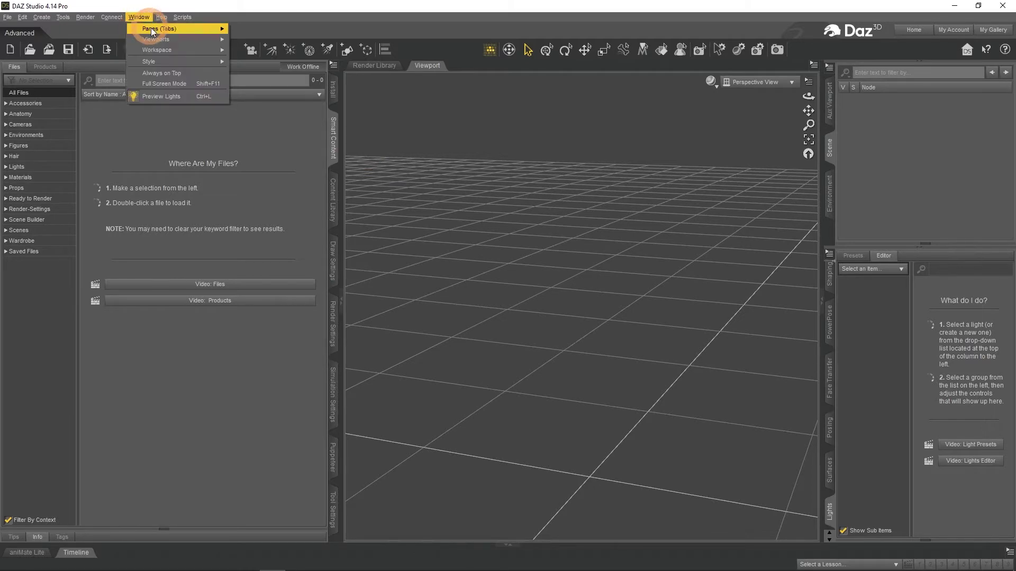
pyautogui.moveTo(154, 29)
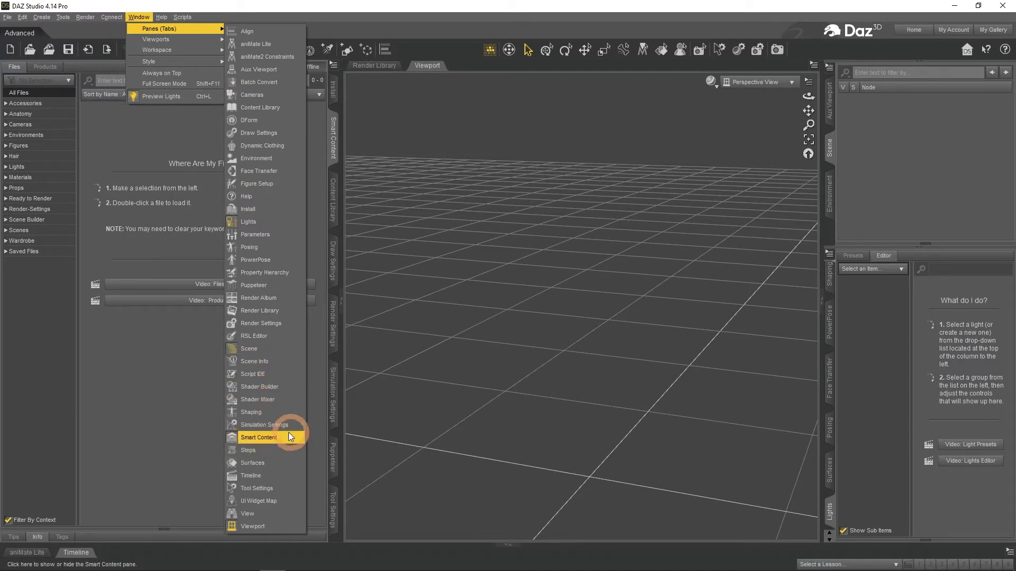
pyautogui.click(186, 407)
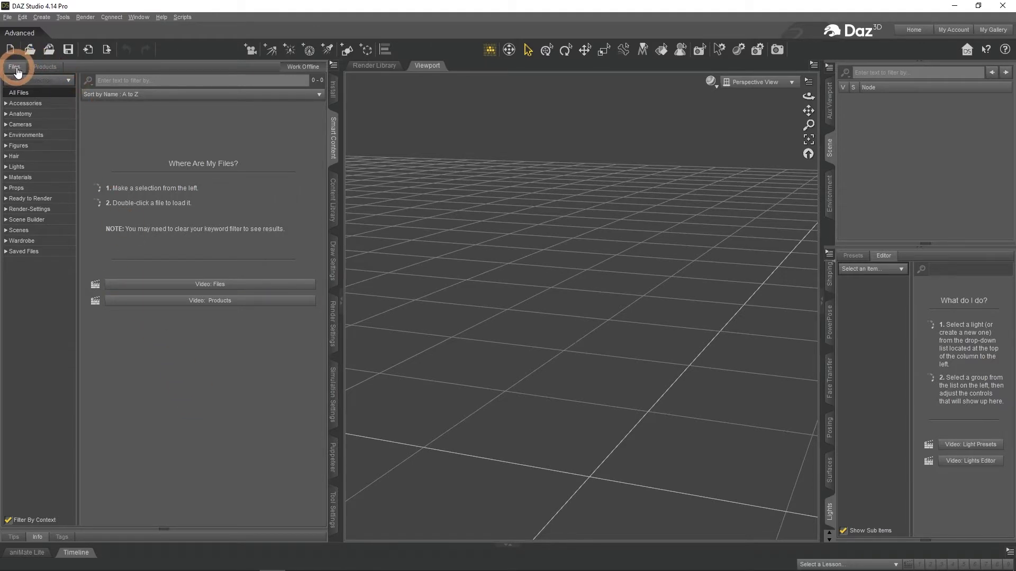
pyautogui.click(46, 69)
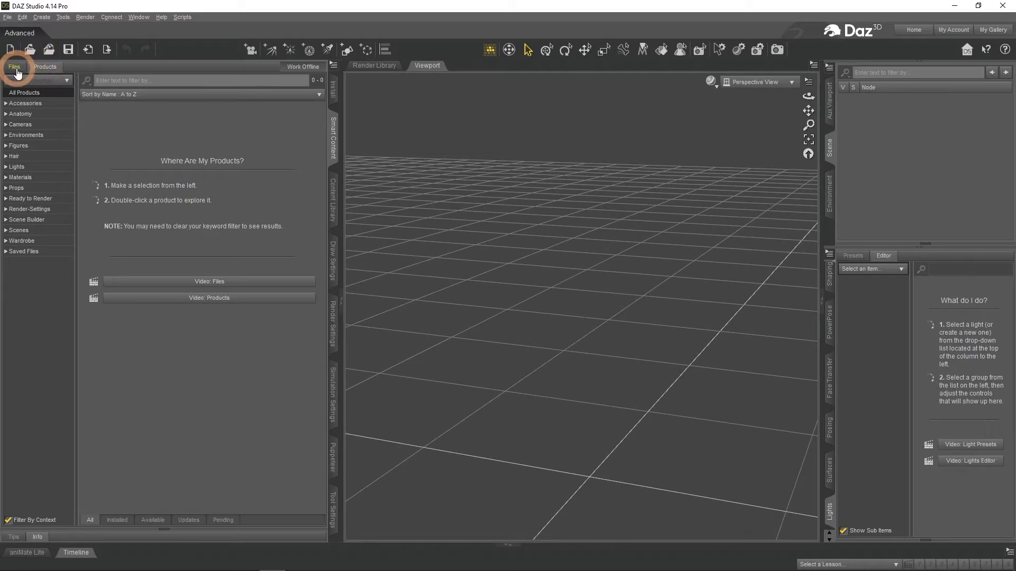
pyautogui.click(16, 69)
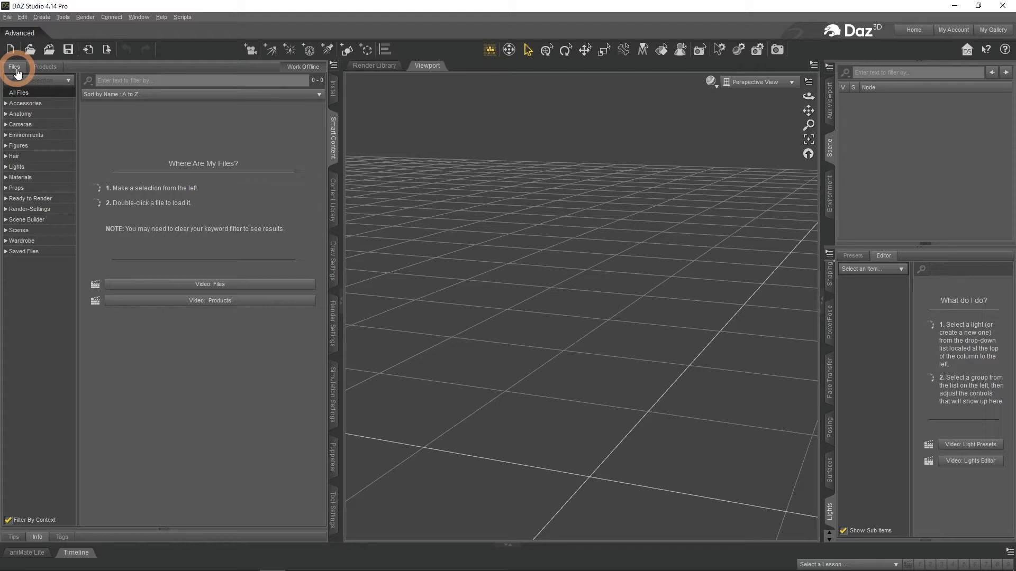
# Step: Load Genesis 8 Basic Male from Figures, reselect it, and toggle Filter By Context off and on
pyautogui.click(23, 148)
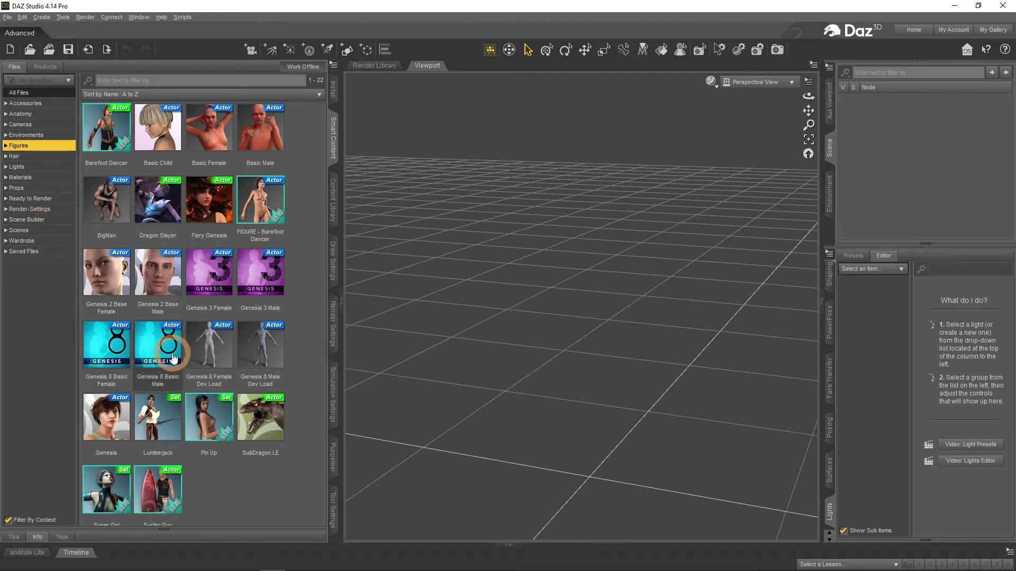
pyautogui.doubleClick(156, 354)
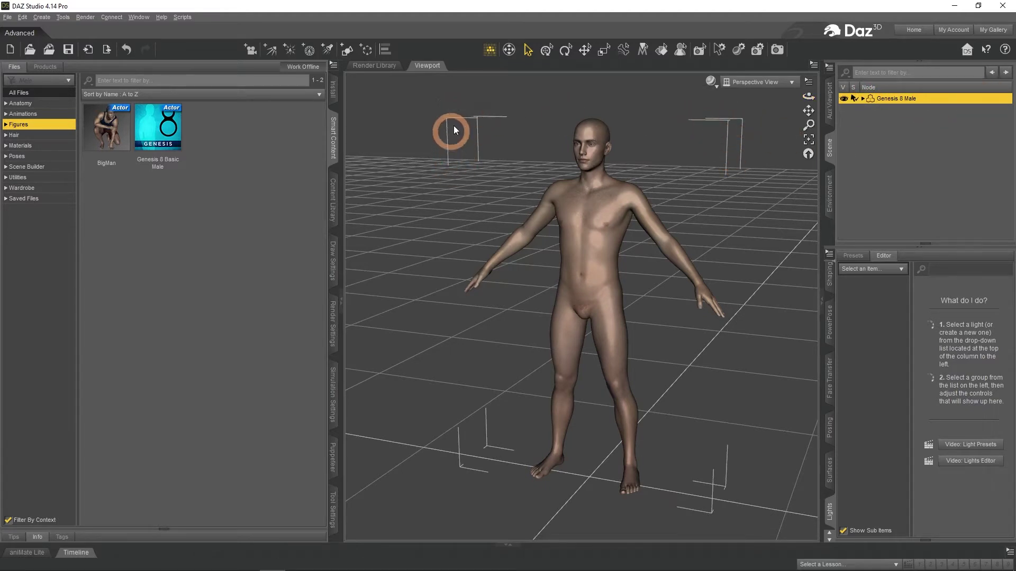
pyautogui.click(887, 115)
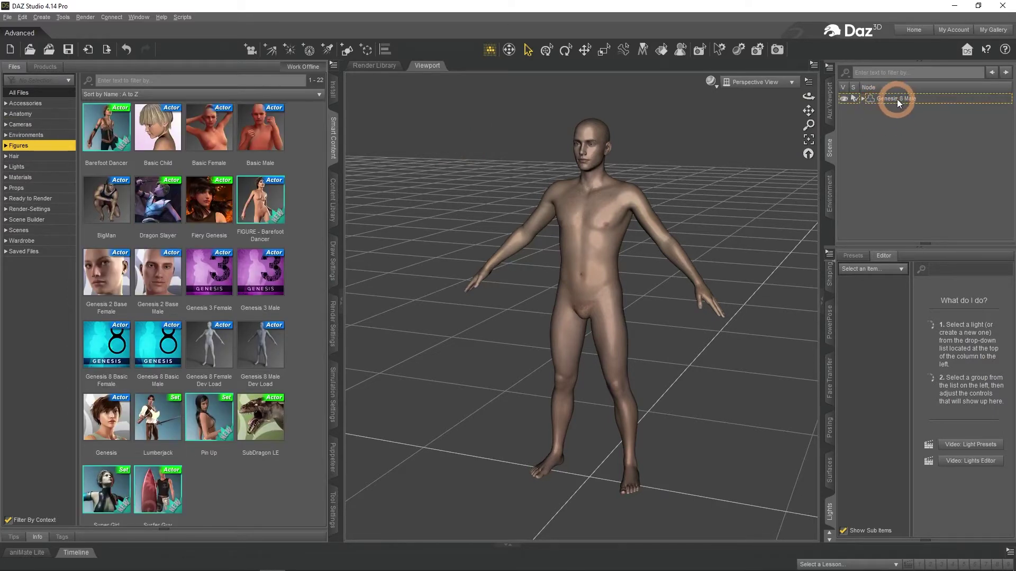
pyautogui.click(896, 99)
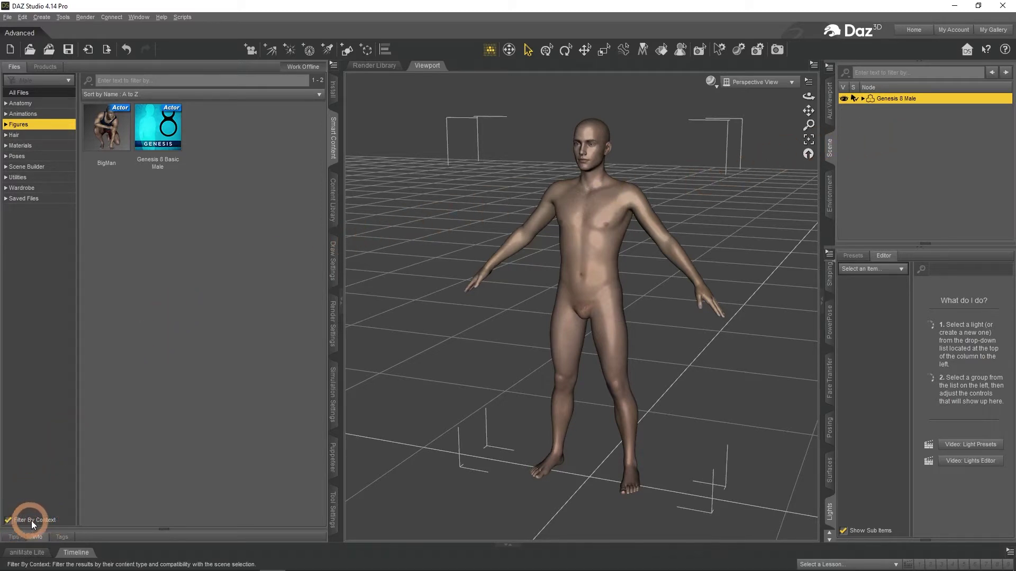
pyautogui.click(9, 521)
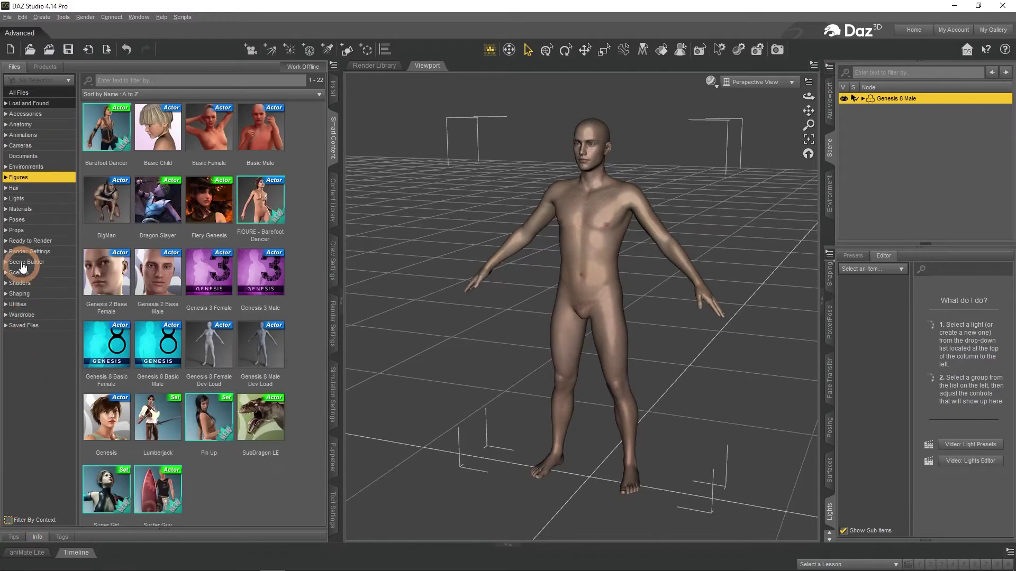
pyautogui.click(9, 521)
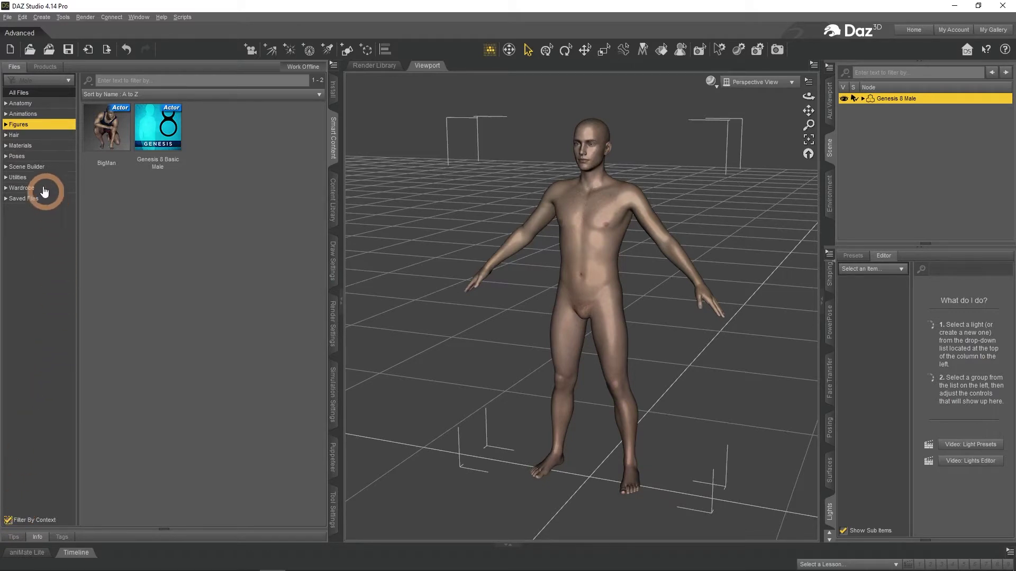
# Step: Apply Basic Wear Outfit 2 from Wardrobe, a black tank top and black shorts
pyautogui.click(26, 188)
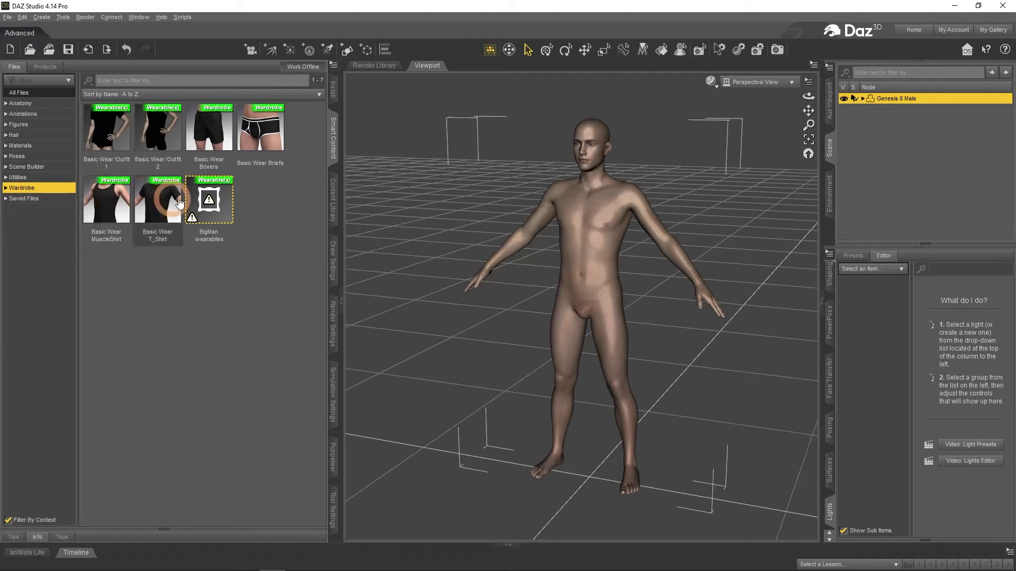
pyautogui.doubleClick(158, 143)
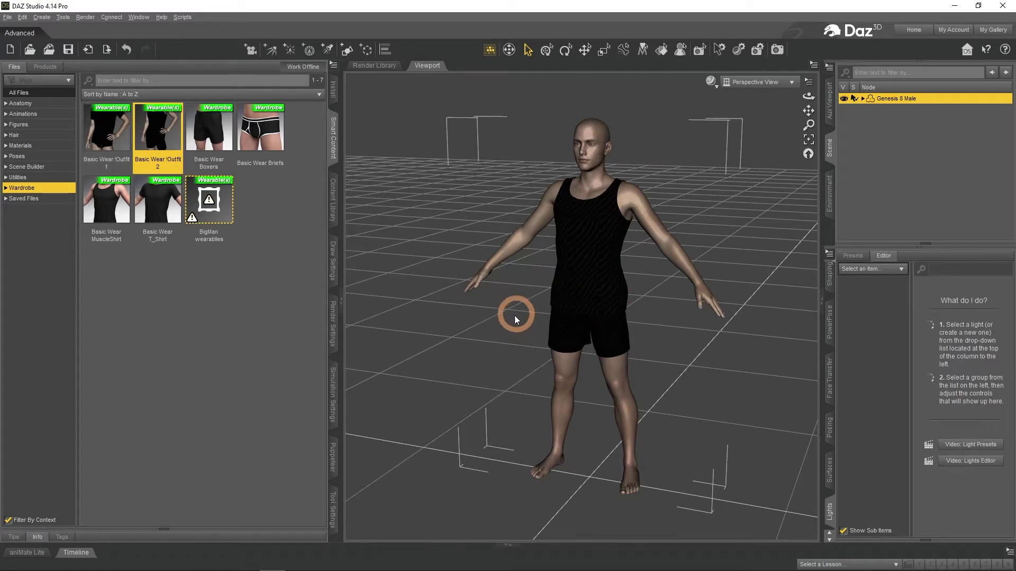
# Step: Apply Armani Hair from the Hair category to Genesis 8 Male
pyautogui.click(17, 136)
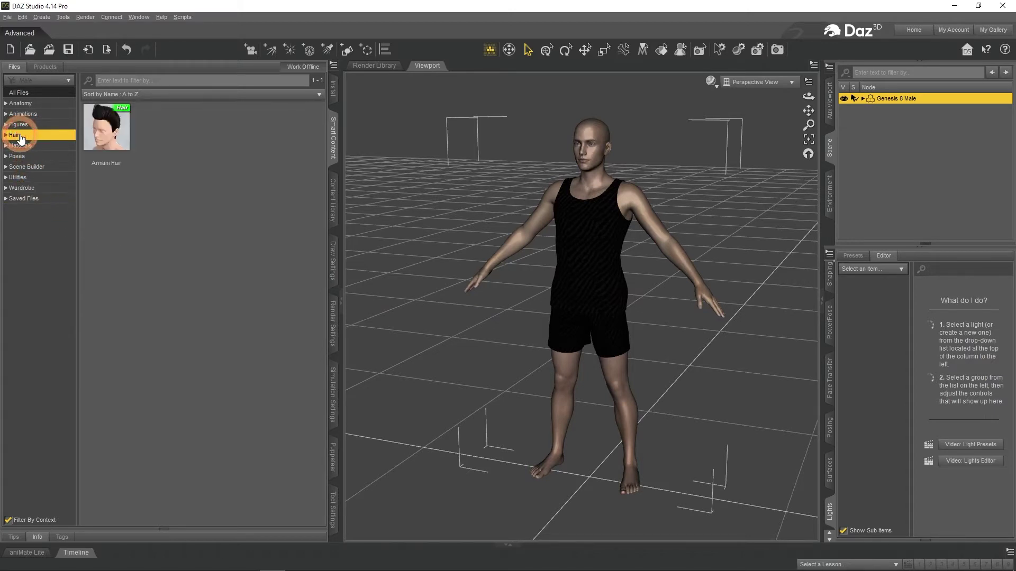
pyautogui.click(118, 147)
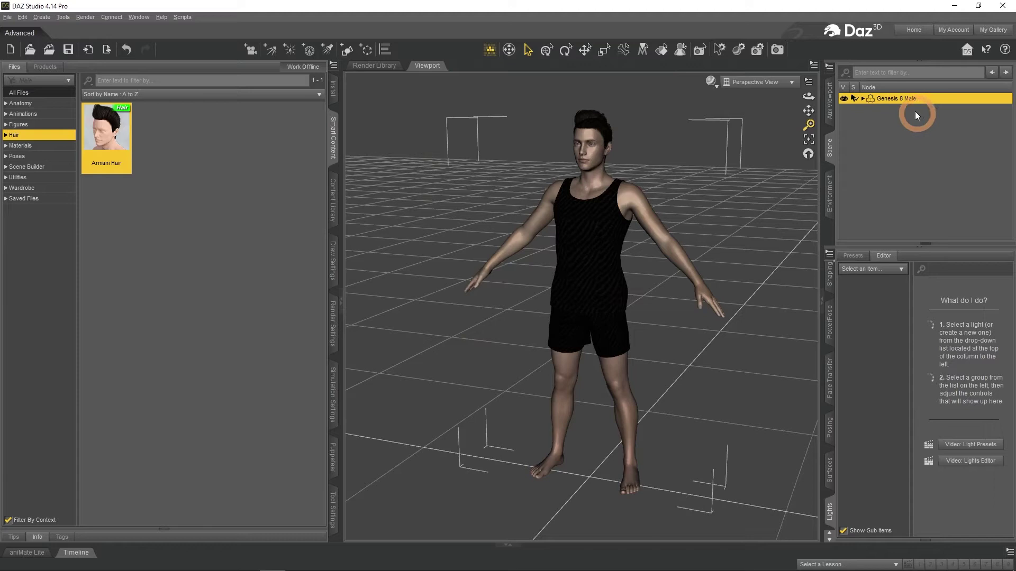
# Step: Deselect the figure and load the Shaded Haven environment from Environments
pyautogui.click(887, 128)
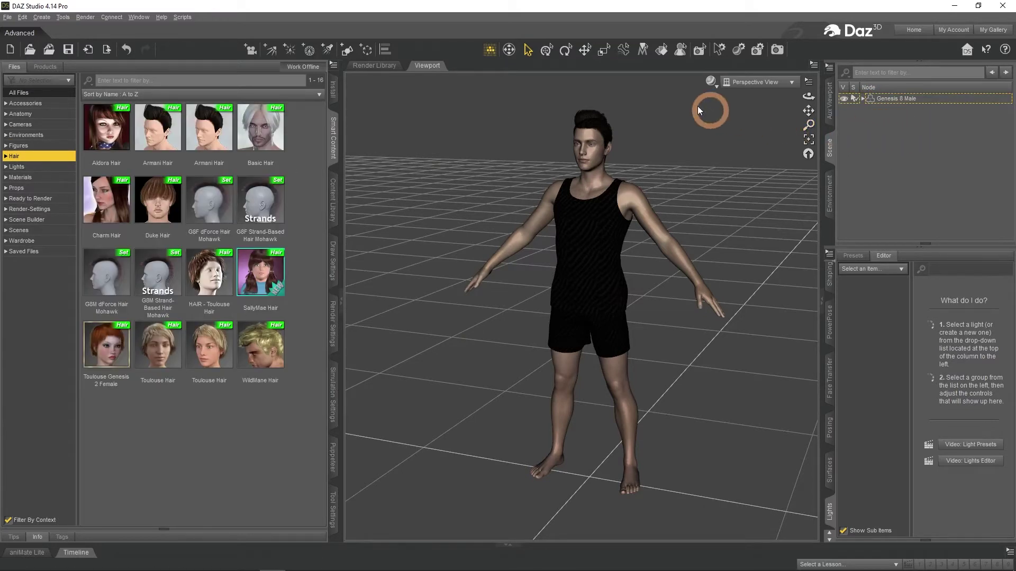
pyautogui.click(40, 137)
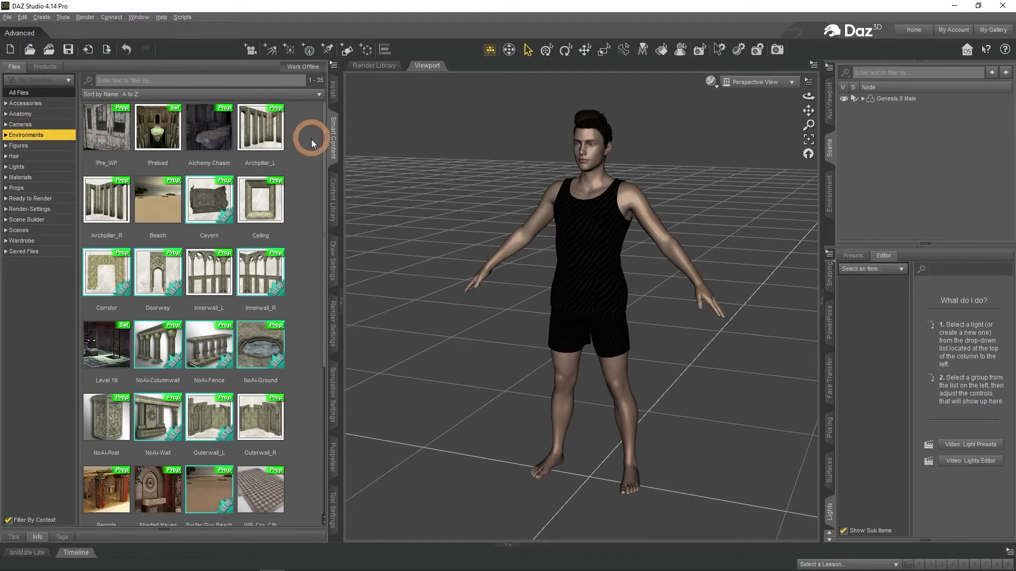
pyautogui.moveTo(325, 167)
pyautogui.mouseDown()
pyautogui.moveTo(320, 322)
pyautogui.moveTo(319, 314)
pyautogui.mouseUp()
pyautogui.click(152, 272)
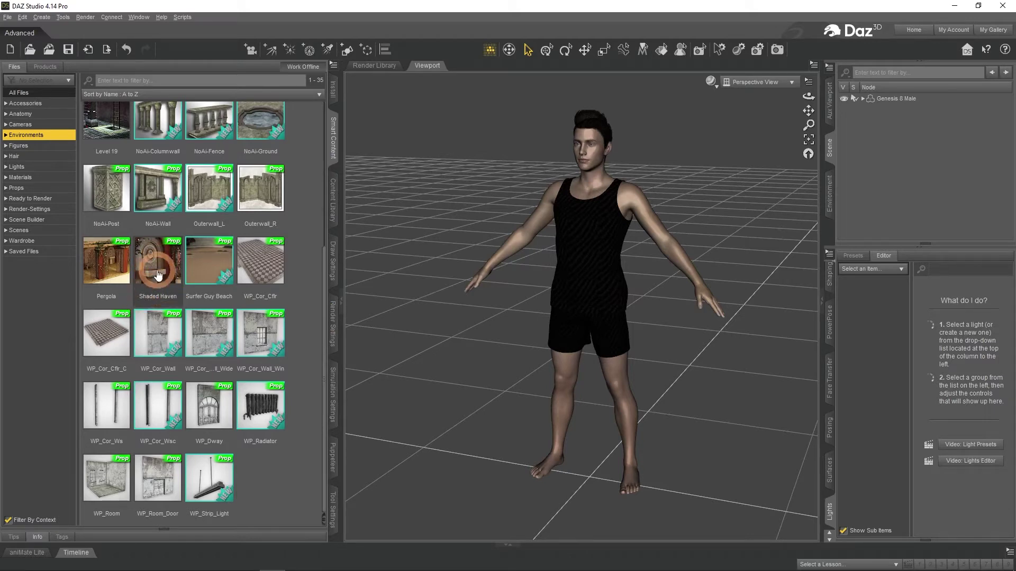
pyautogui.doubleClick(157, 270)
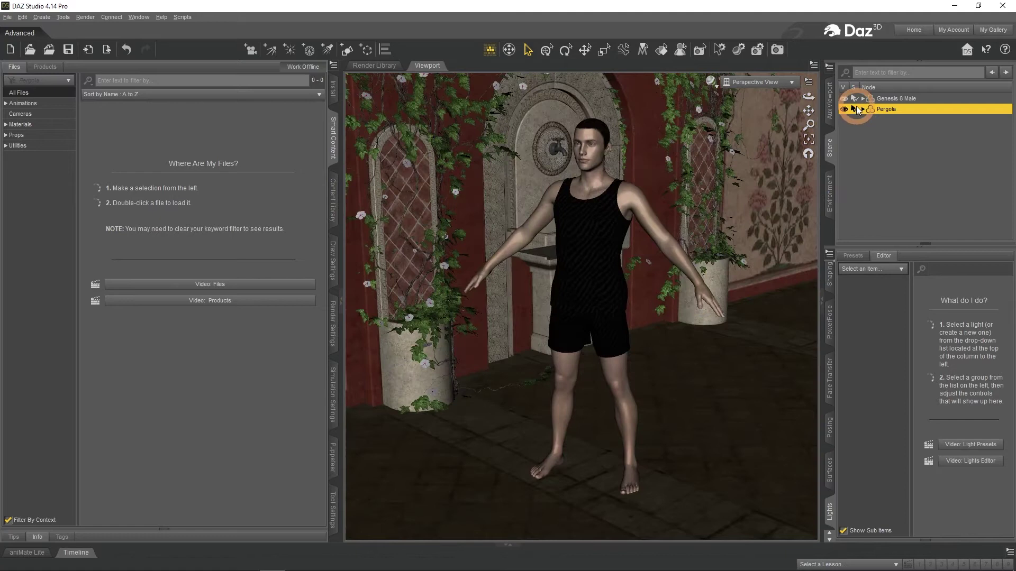
# Step: Turn off Pergola's Selectable toggle in the Scene pane and select Genesis 8 Male
pyautogui.click(852, 110)
pyautogui.click(853, 110)
pyautogui.click(887, 99)
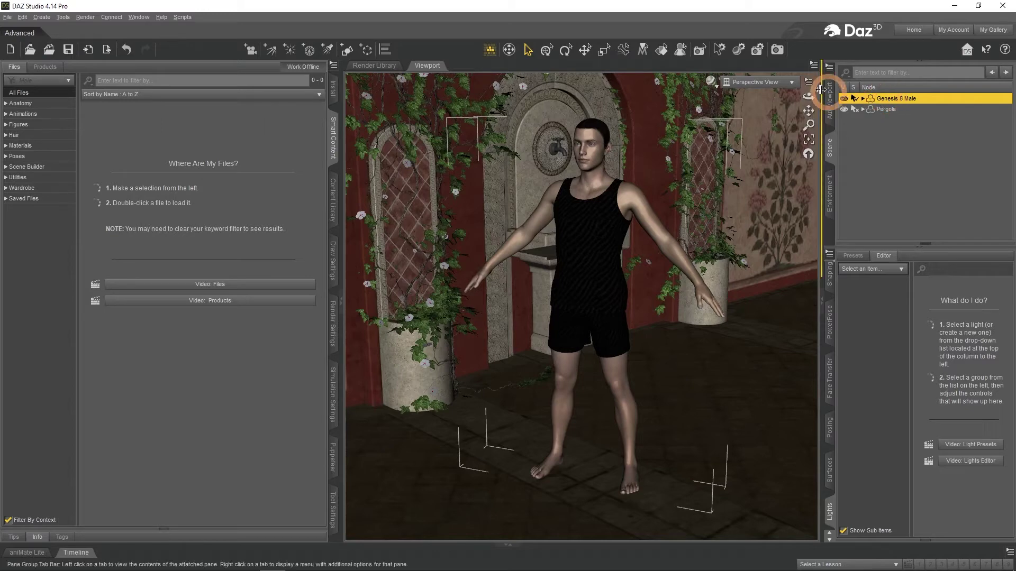
# Step: Try Kneeling B, Laying C and Standing A poses, finishing with Base Pose Standing C
pyautogui.click(135, 101)
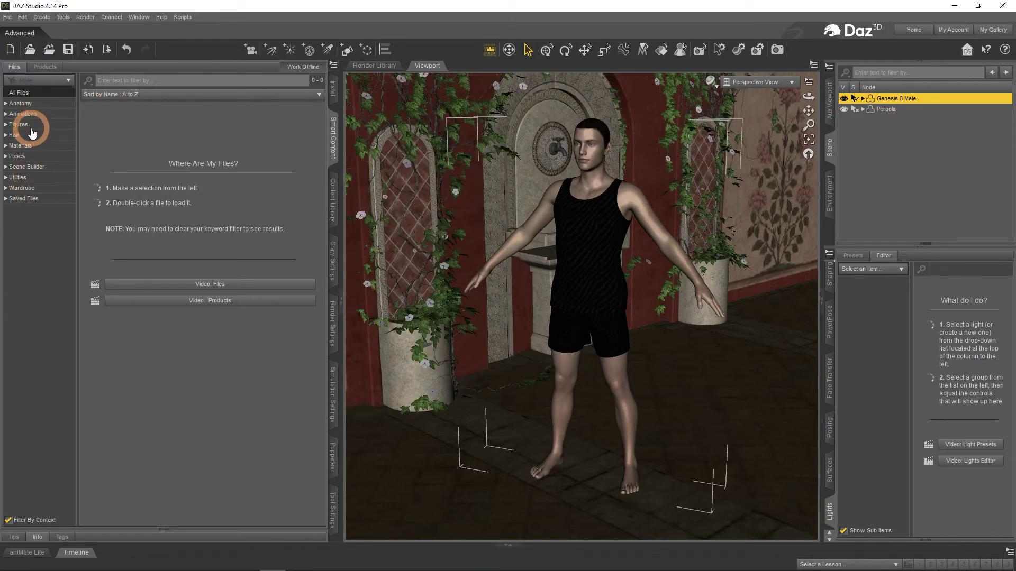
pyautogui.click(16, 157)
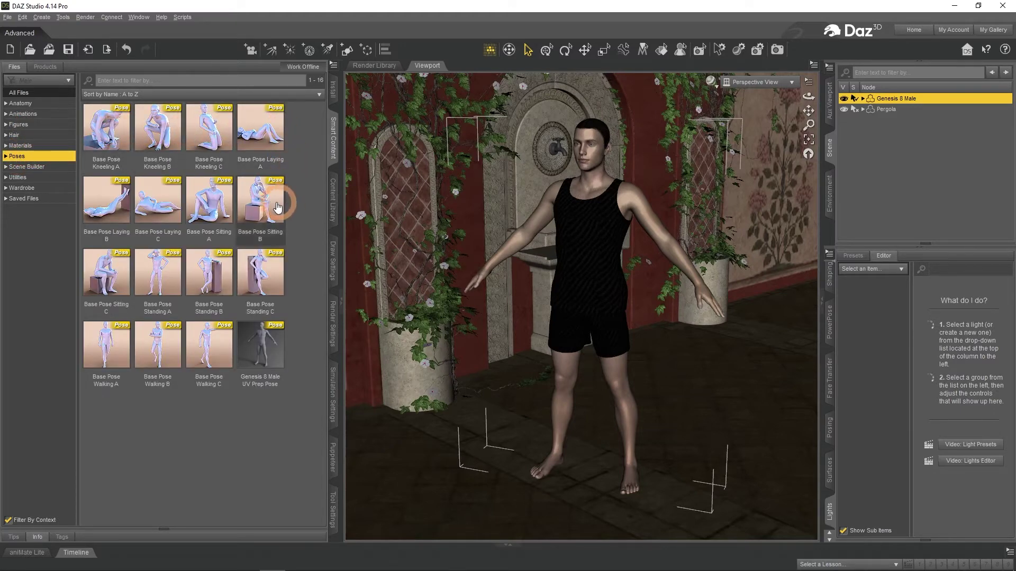
pyautogui.doubleClick(158, 150)
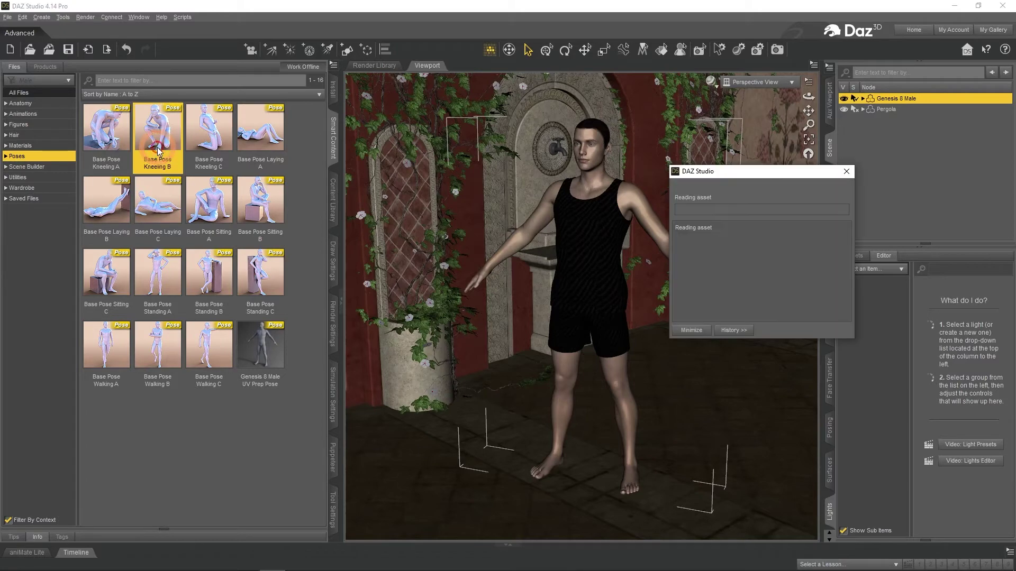
pyautogui.doubleClick(158, 203)
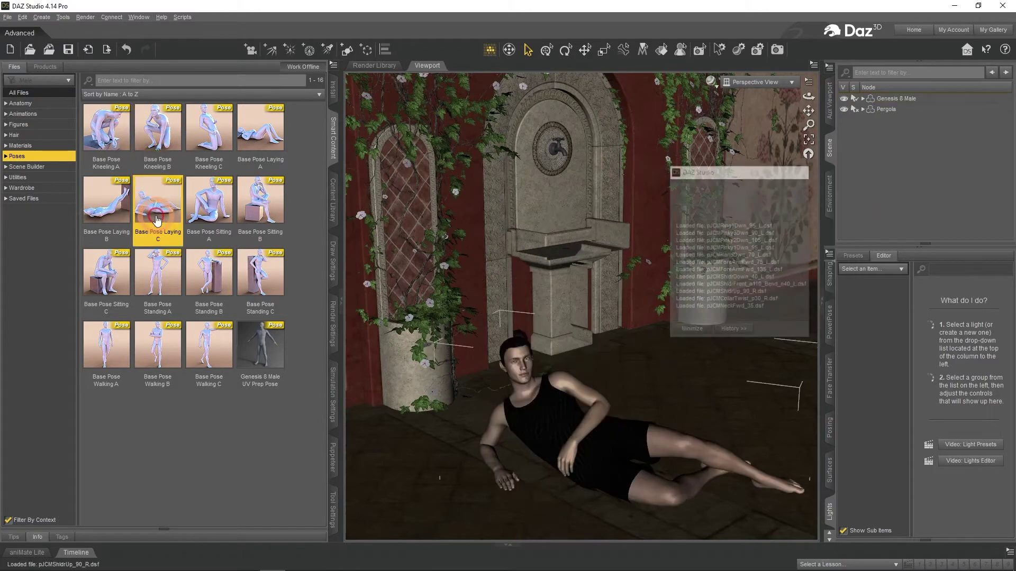
pyautogui.doubleClick(156, 259)
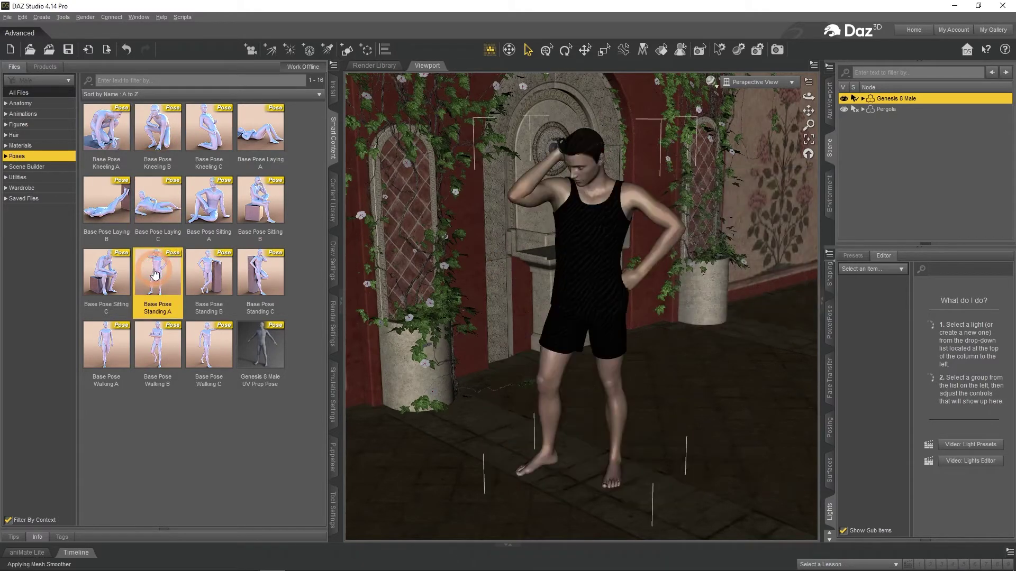
pyautogui.doubleClick(271, 272)
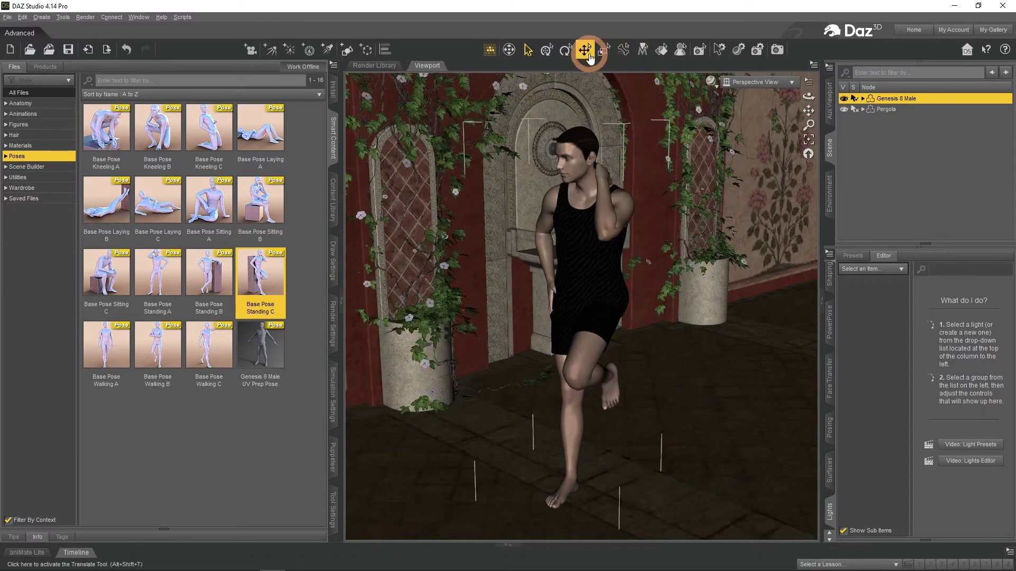
# Step: Move the figure beside the fountain to X Translate 102.29 and Z Translate -132.44
pyautogui.click(625, 460)
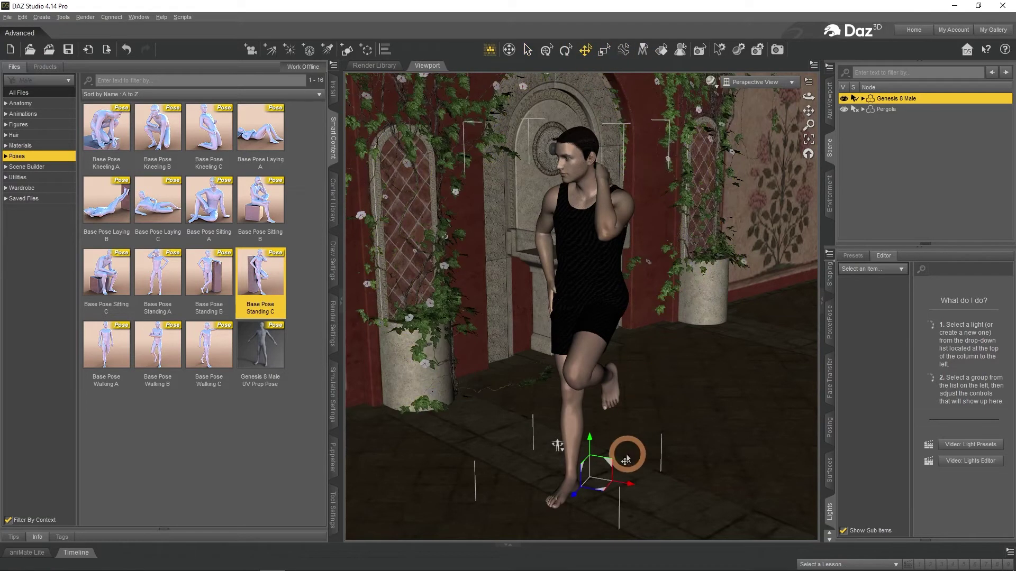
pyautogui.moveTo(573, 499); pyautogui.dragTo(765, 417)
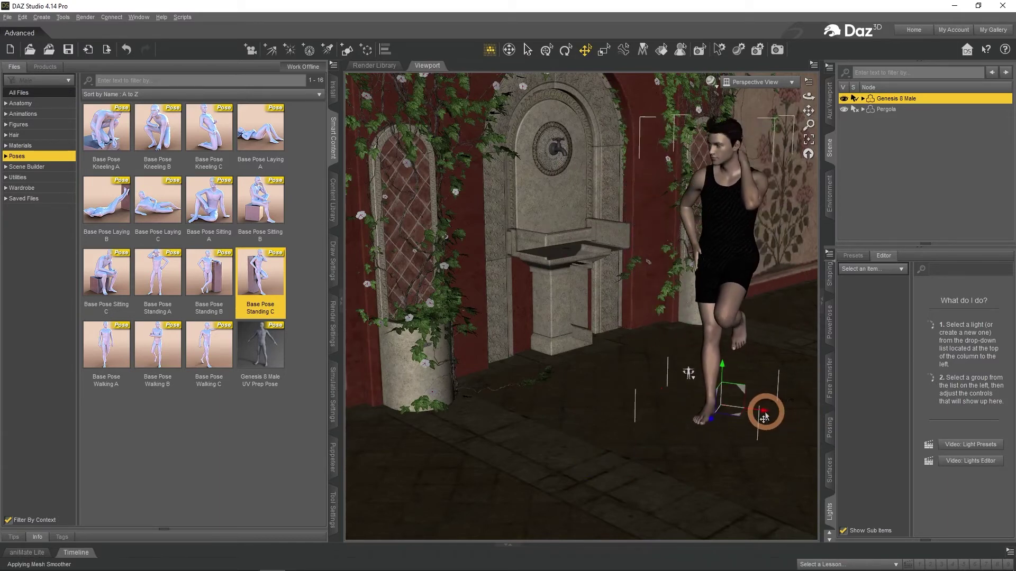
pyautogui.click(830, 447)
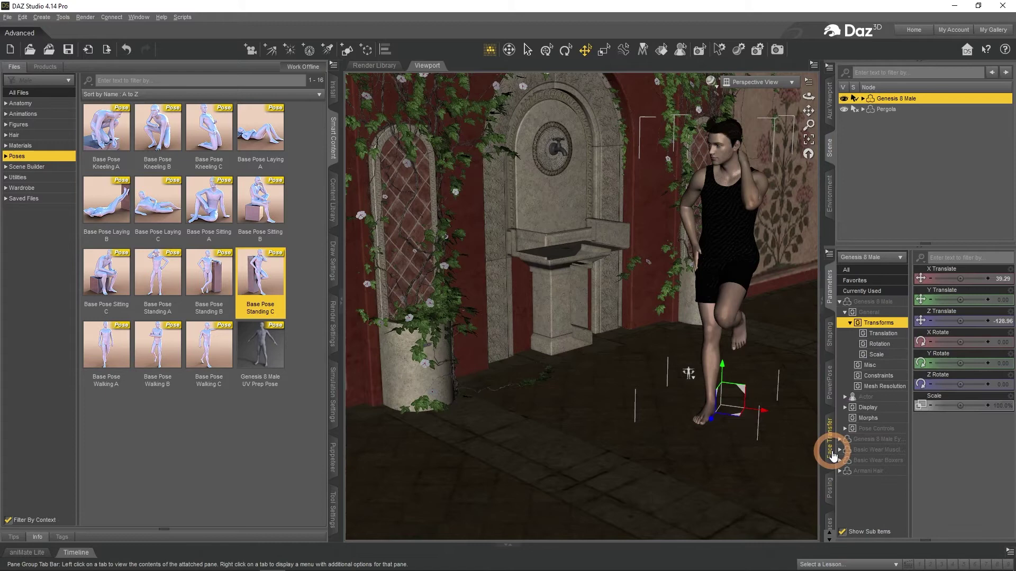
pyautogui.click(829, 279)
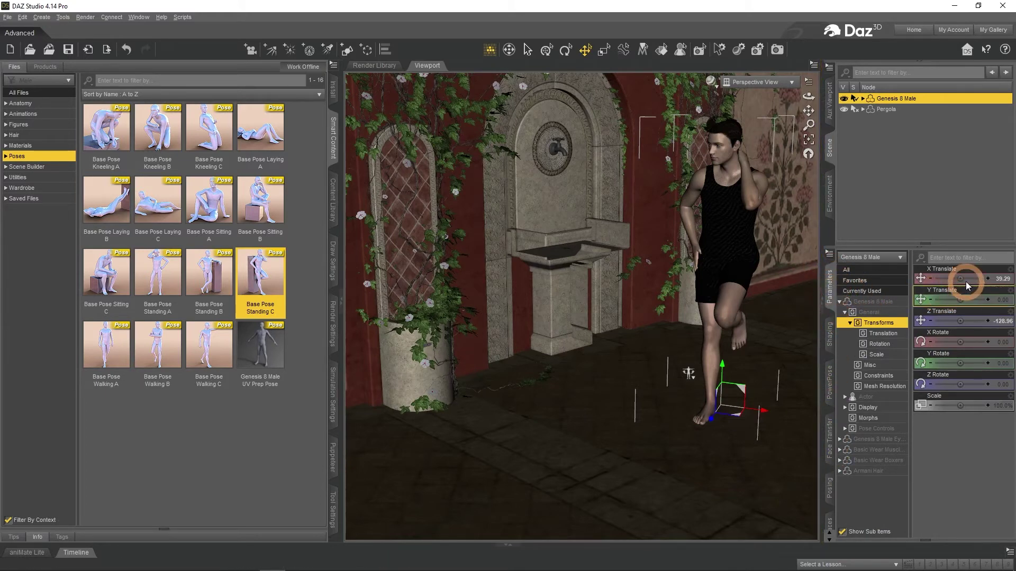
pyautogui.moveTo(960, 278)
pyautogui.mouseDown()
pyautogui.moveTo(950, 278)
pyautogui.moveTo(973, 278)
pyautogui.mouseUp()
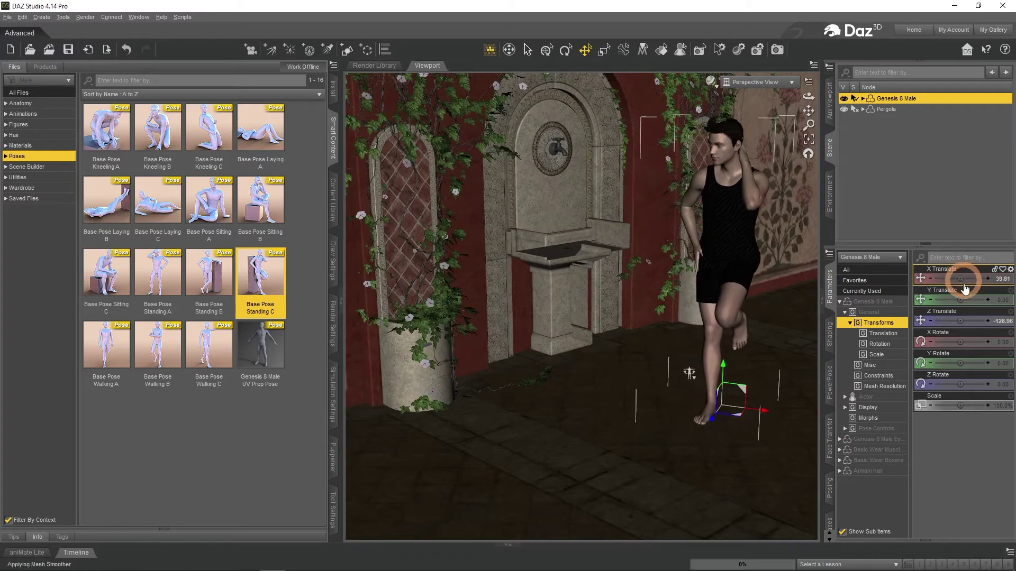
pyautogui.moveTo(961, 321); pyautogui.dragTo(959, 321)
pyautogui.moveTo(959, 279)
pyautogui.mouseDown()
pyautogui.moveTo(969, 278)
pyautogui.moveTo(960, 279)
pyautogui.mouseUp()
# Step: Drag the figure against the red pillar, to X Translate 265.24 and Z Translate -159.73
pyautogui.click(862, 304)
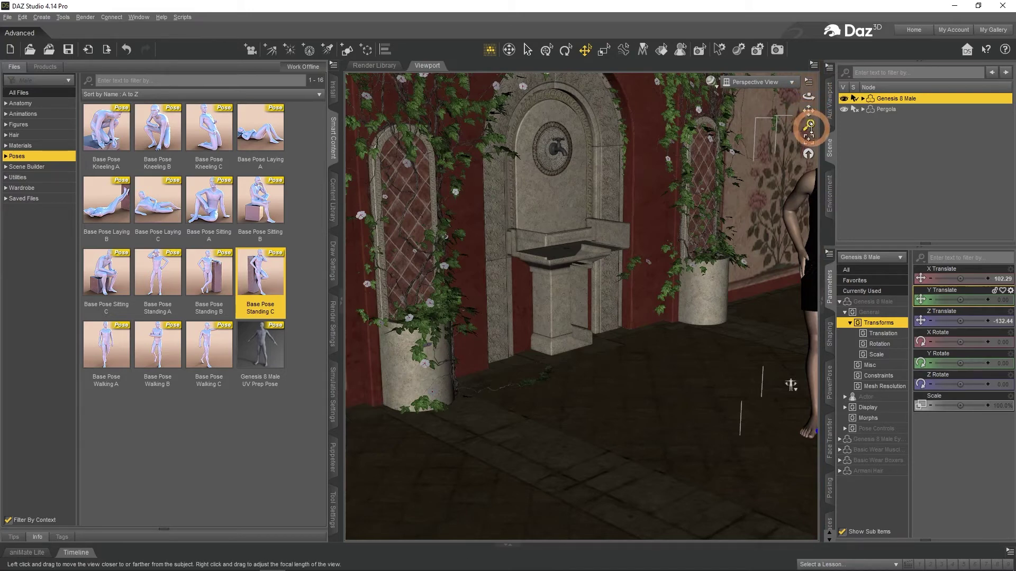
pyautogui.moveTo(808, 97)
pyautogui.mouseDown()
pyautogui.moveTo(810, 125)
pyautogui.moveTo(808, 110)
pyautogui.mouseUp()
pyautogui.moveTo(795, 410); pyautogui.dragTo(361, 417)
pyautogui.click(479, 440)
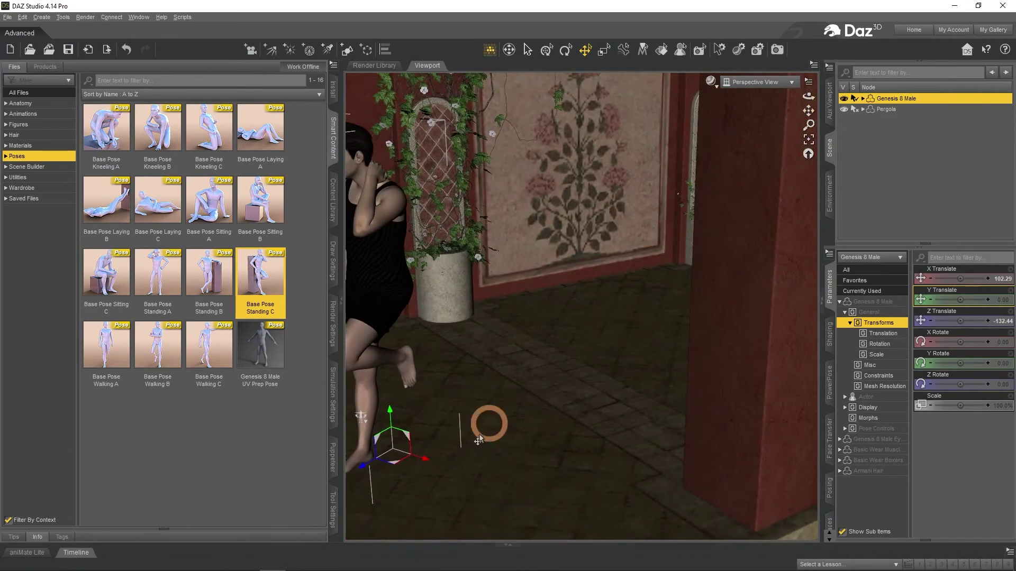
pyautogui.moveTo(426, 464); pyautogui.dragTo(732, 499)
pyautogui.moveTo(674, 510); pyautogui.dragTo(659, 525)
pyautogui.moveTo(808, 97); pyautogui.dragTo(809, 108)
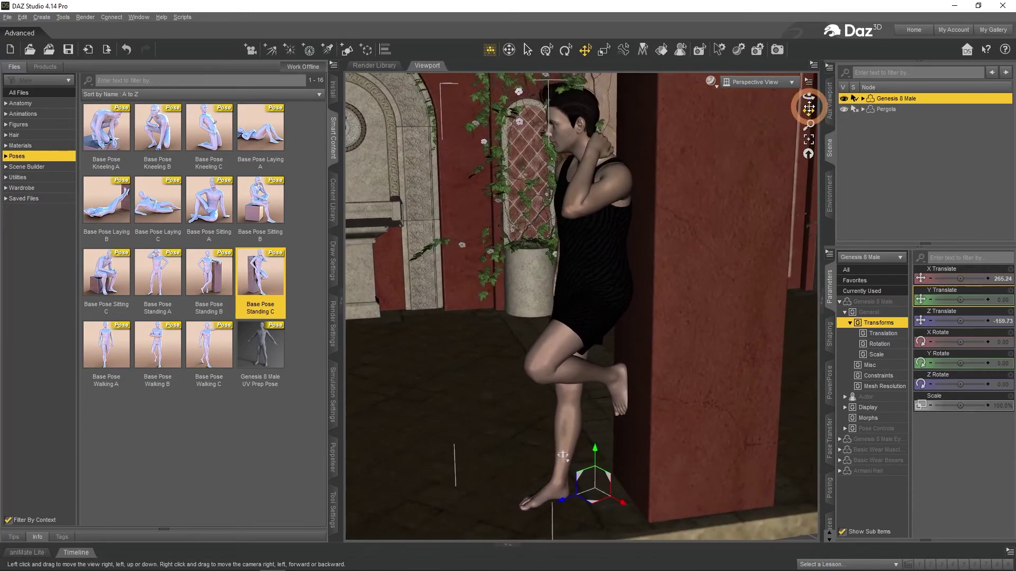
# Step: Turn the figure to Y Rotate -15.04 and nudge it to X Translate 267.67
pyautogui.click(565, 52)
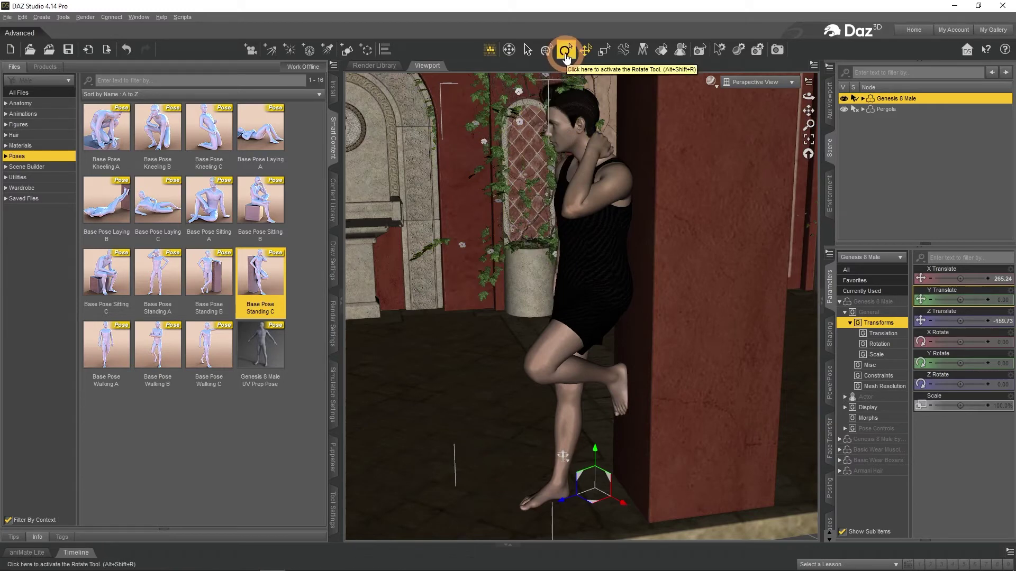
pyautogui.click(566, 53)
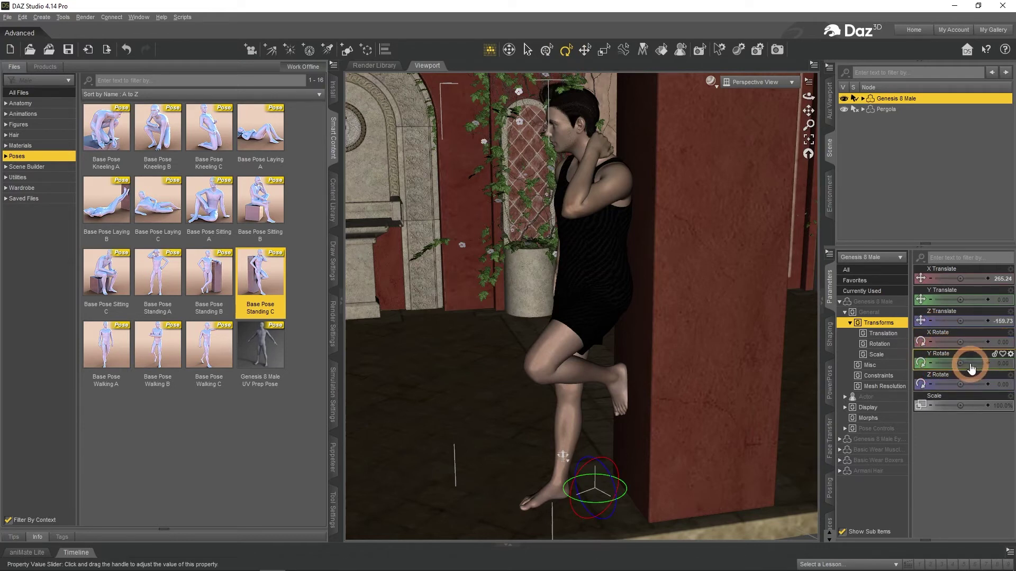
pyautogui.moveTo(969, 364); pyautogui.dragTo(959, 364)
pyautogui.moveTo(808, 123); pyautogui.dragTo(709, 294)
pyautogui.moveTo(809, 97); pyautogui.dragTo(807, 97)
pyautogui.moveTo(952, 279); pyautogui.dragTo(959, 280)
pyautogui.moveTo(807, 98); pyautogui.dragTo(716, 287)
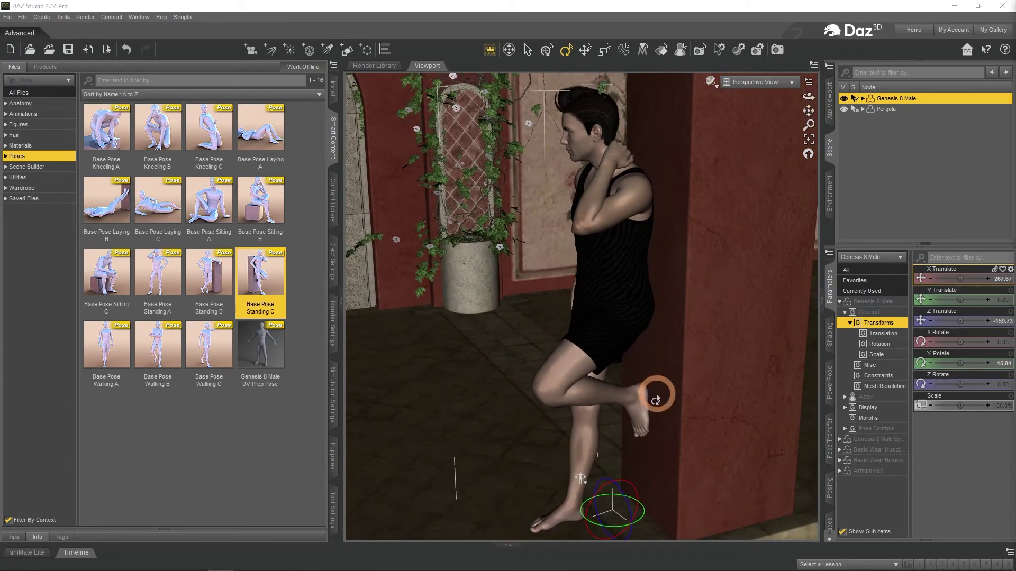
# Step: Turn on the render aspect frame and rule-of-thirds guide in the viewport
pyautogui.moveTo(810, 98); pyautogui.dragTo(809, 96)
pyautogui.click(722, 286)
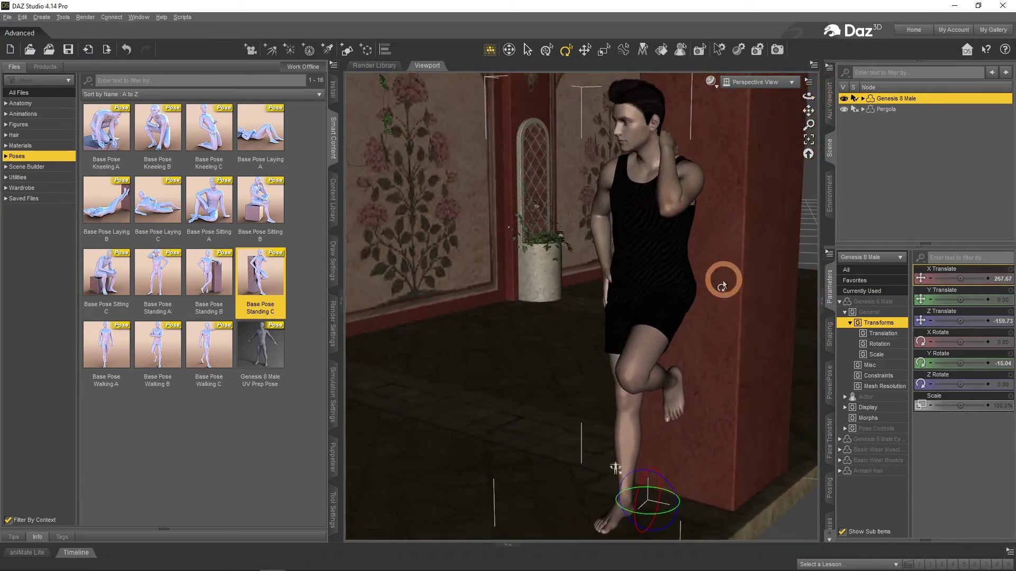
pyautogui.click(809, 81)
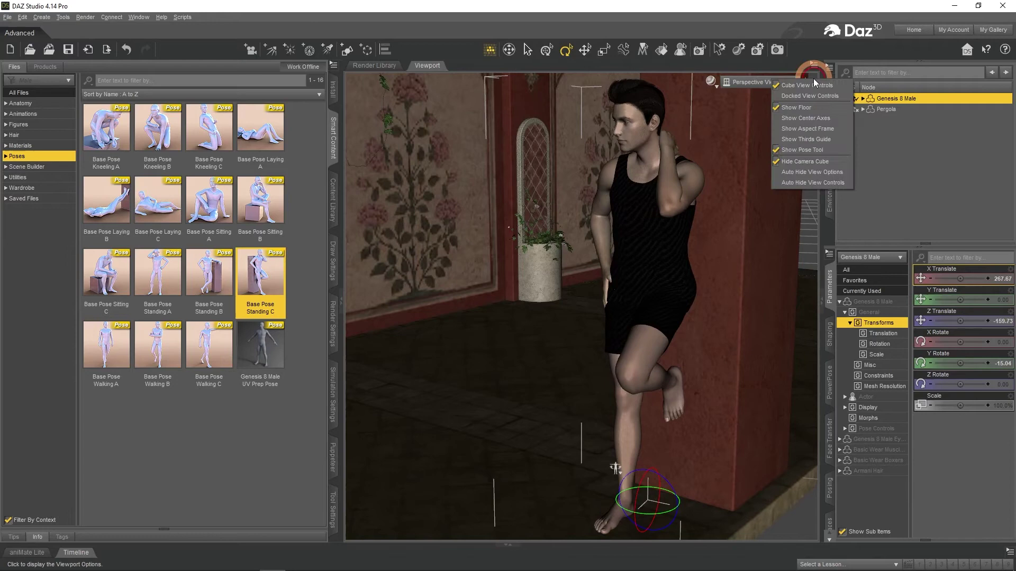
pyautogui.click(823, 132)
pyautogui.click(809, 82)
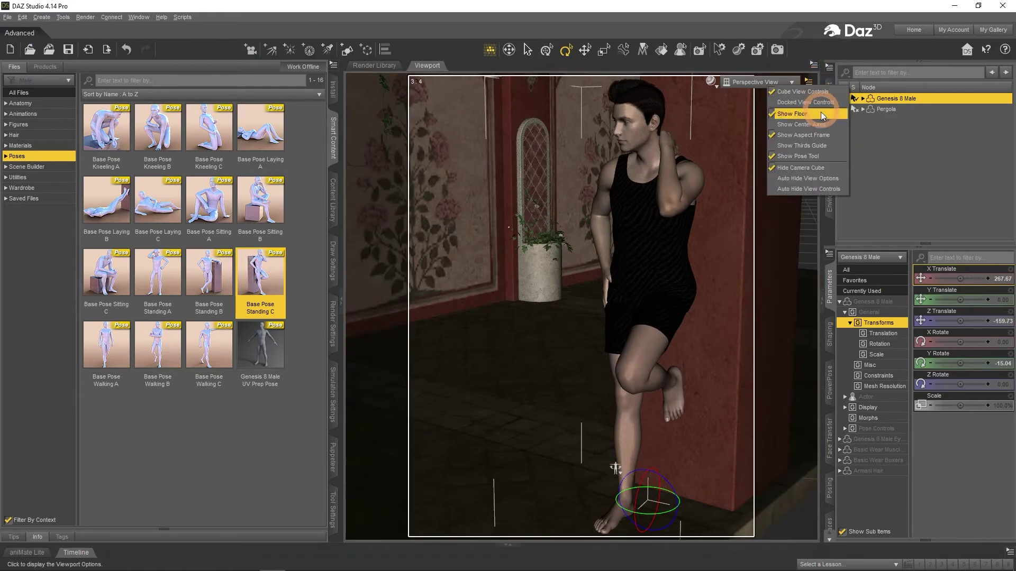
pyautogui.click(826, 146)
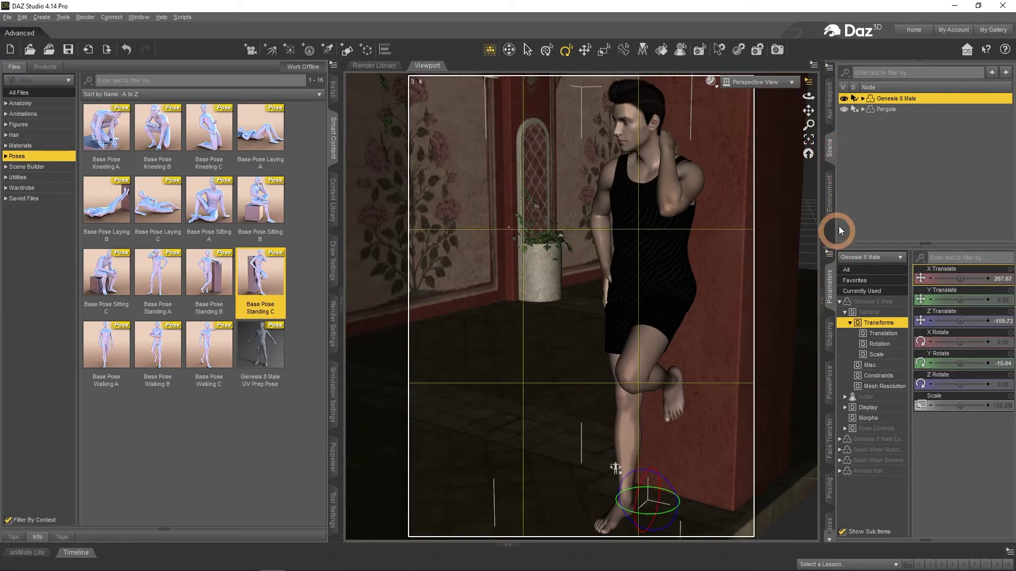
# Step: Frame the figure beside the pillar, then hide the aspect frame and thirds guide
pyautogui.moveTo(809, 96)
pyautogui.mouseDown()
pyautogui.moveTo(809, 125)
pyautogui.moveTo(808, 110)
pyautogui.mouseUp()
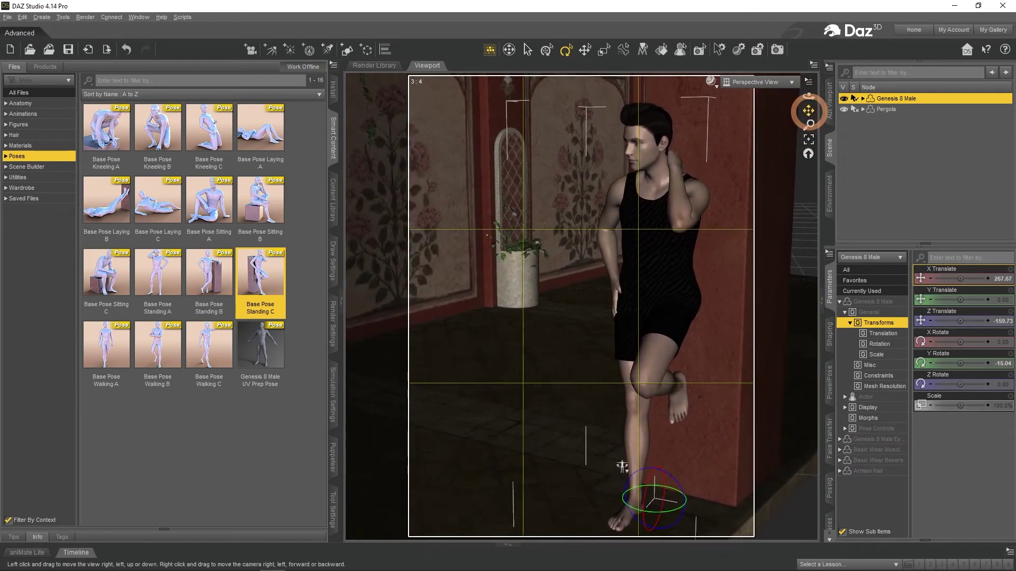
pyautogui.click(813, 84)
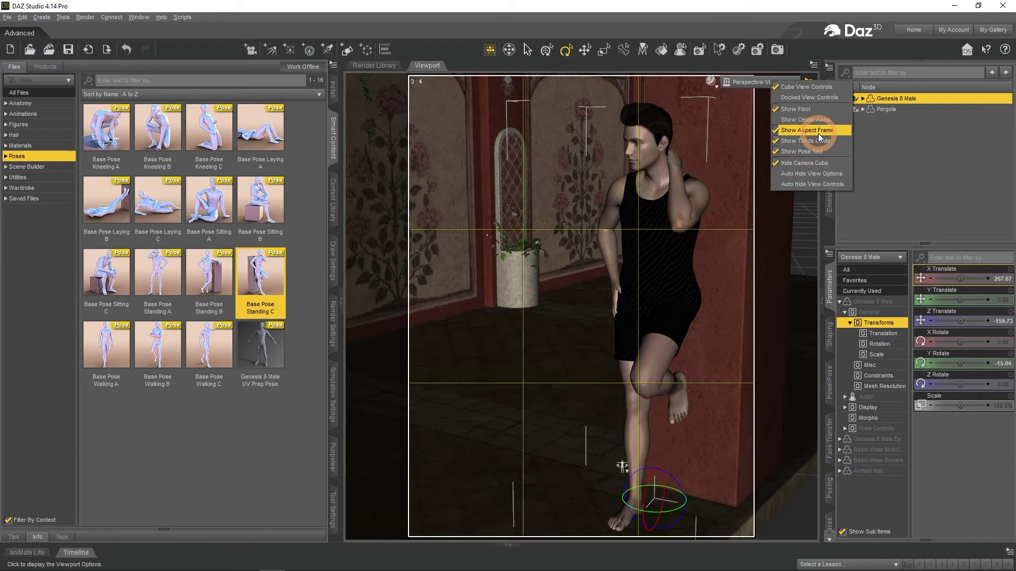
pyautogui.click(809, 130)
pyautogui.click(813, 83)
pyautogui.click(813, 142)
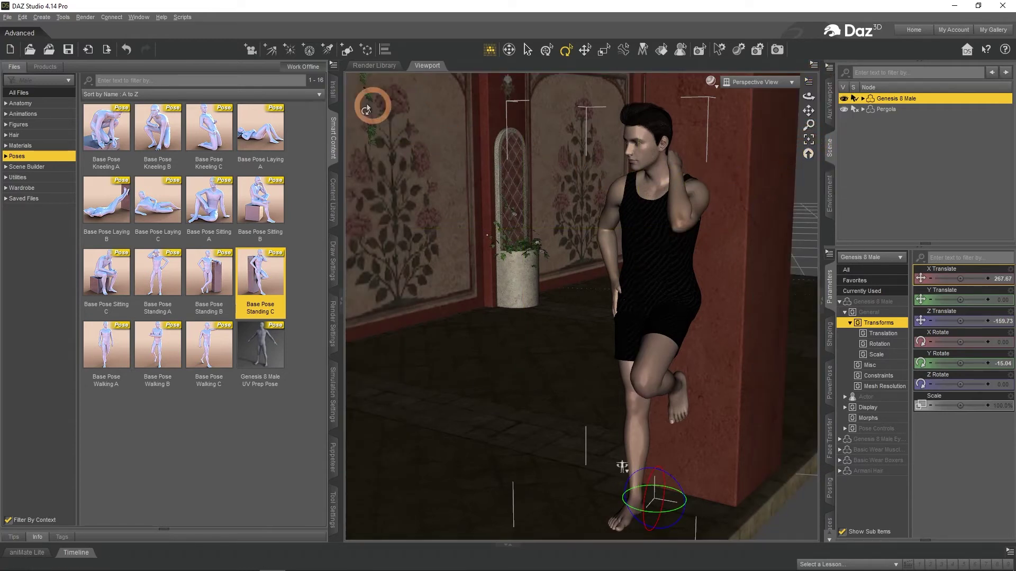
# Step: Create a new camera that copies the active Perspective View
pyautogui.click(248, 52)
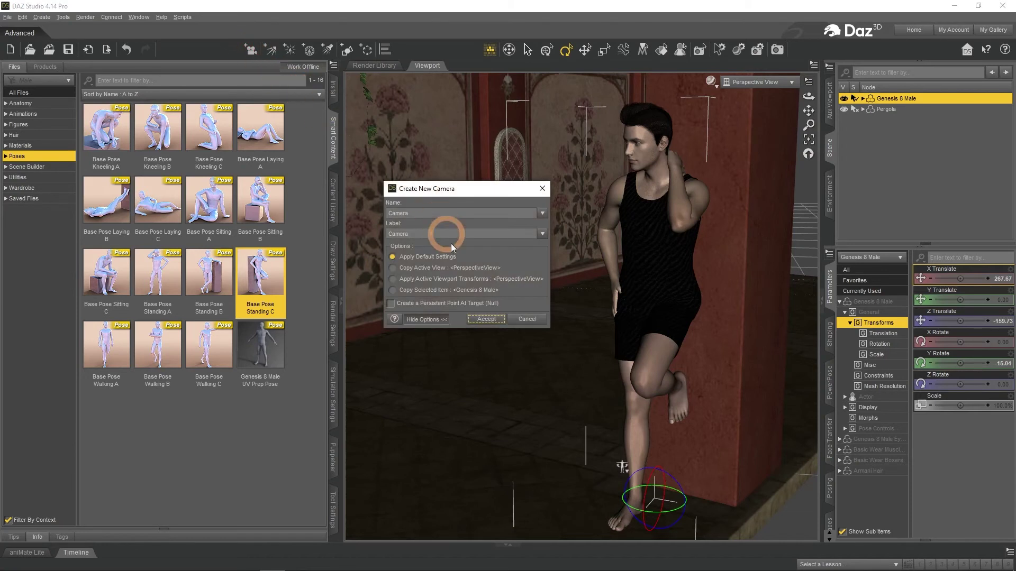
pyautogui.click(467, 270)
pyautogui.click(490, 320)
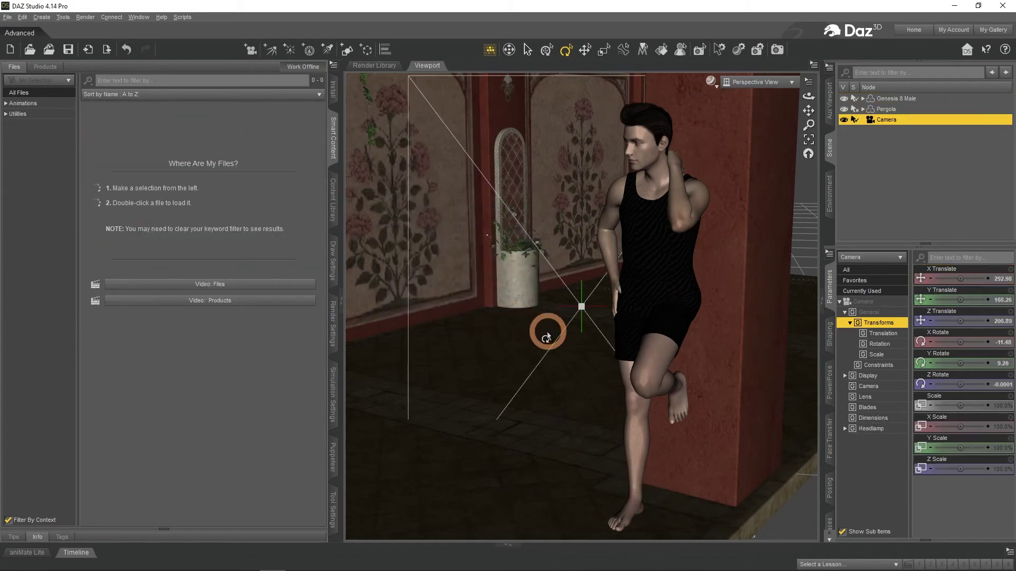
# Step: Select the new Camera, preview the shot through it, then return to Perspective View
pyautogui.click(905, 121)
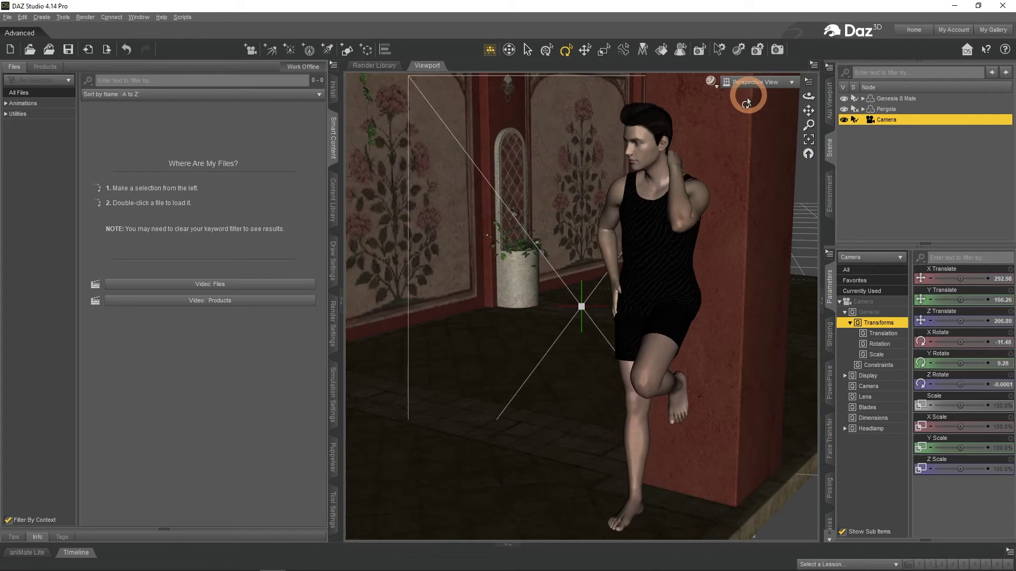
pyautogui.click(750, 82)
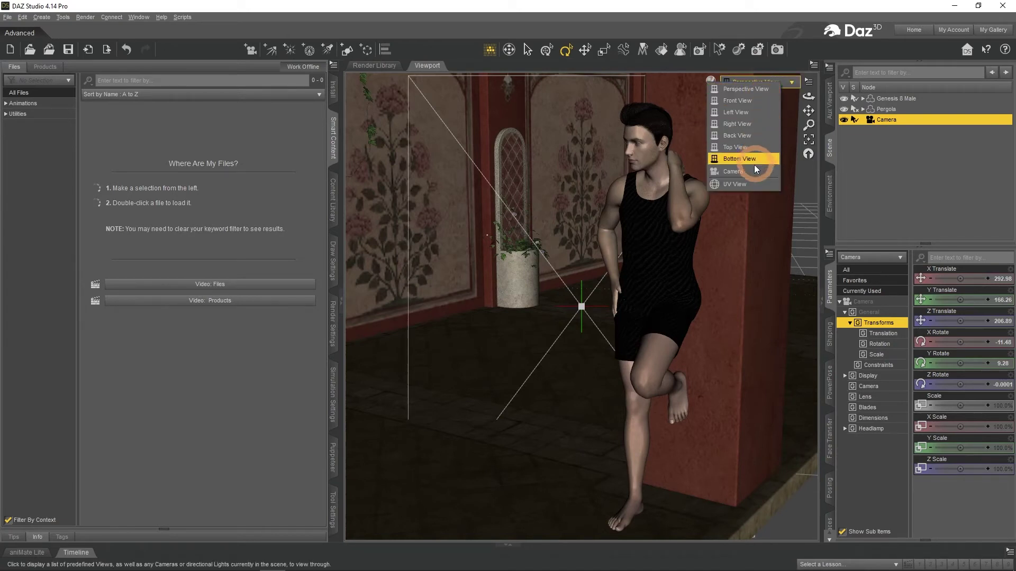
pyautogui.click(751, 171)
pyautogui.click(744, 83)
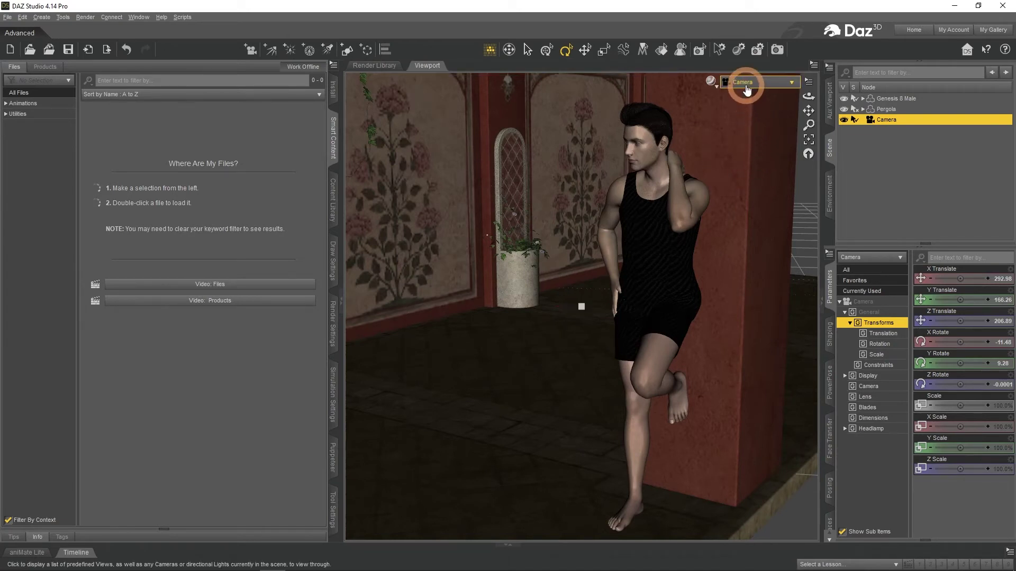
pyautogui.click(745, 92)
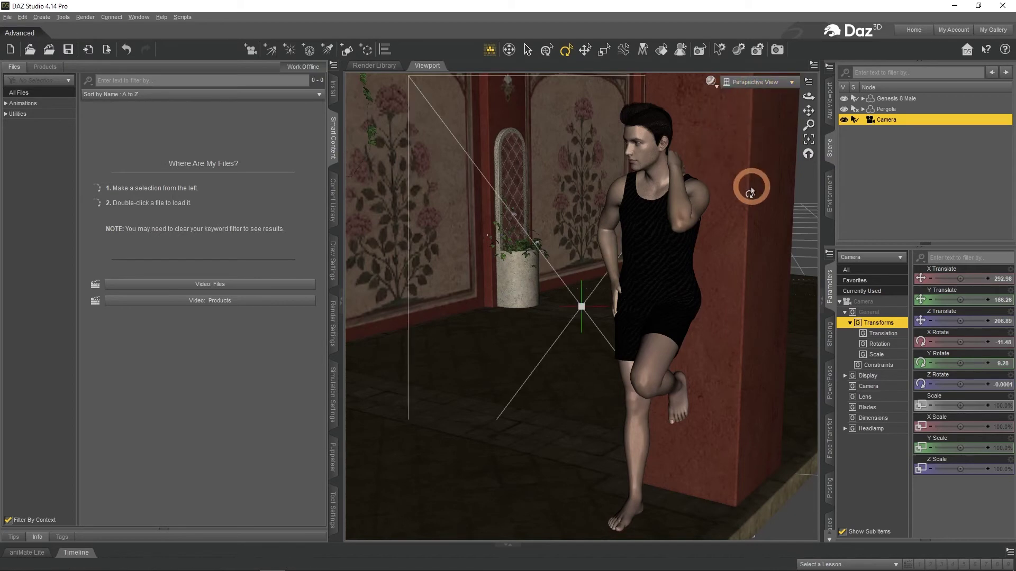
# Step: Orbit and pan to show the camera, recheck its view, and go back to Perspective View
pyautogui.moveTo(809, 96); pyautogui.dragTo(567, 265)
pyautogui.moveTo(810, 111); pyautogui.dragTo(519, 427)
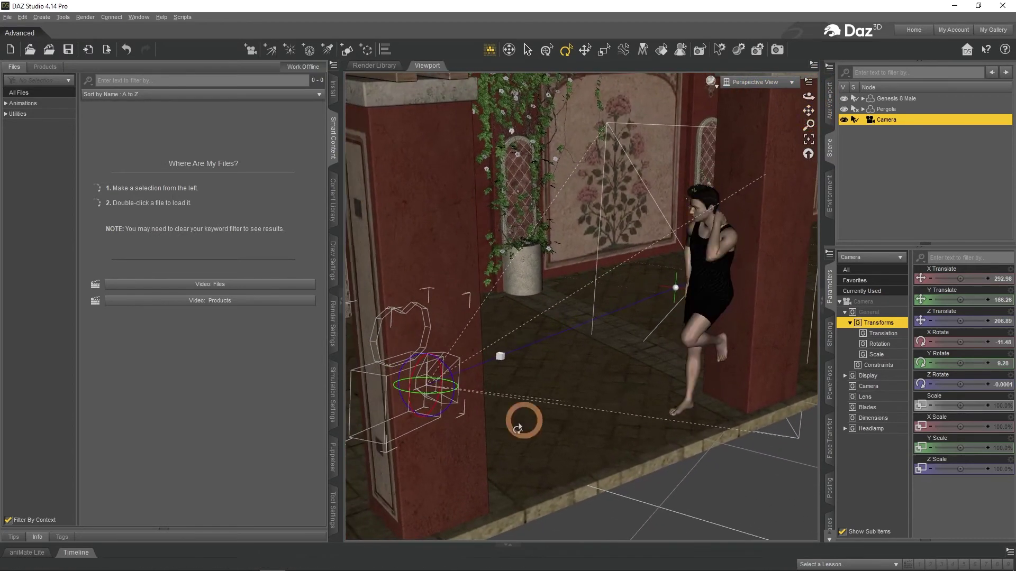
pyautogui.click(749, 82)
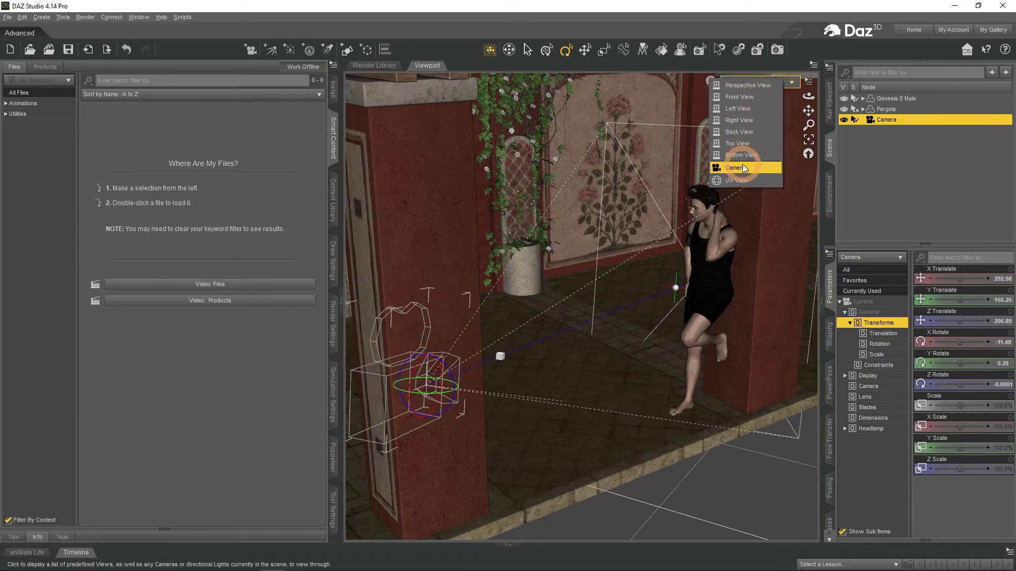
pyautogui.click(744, 168)
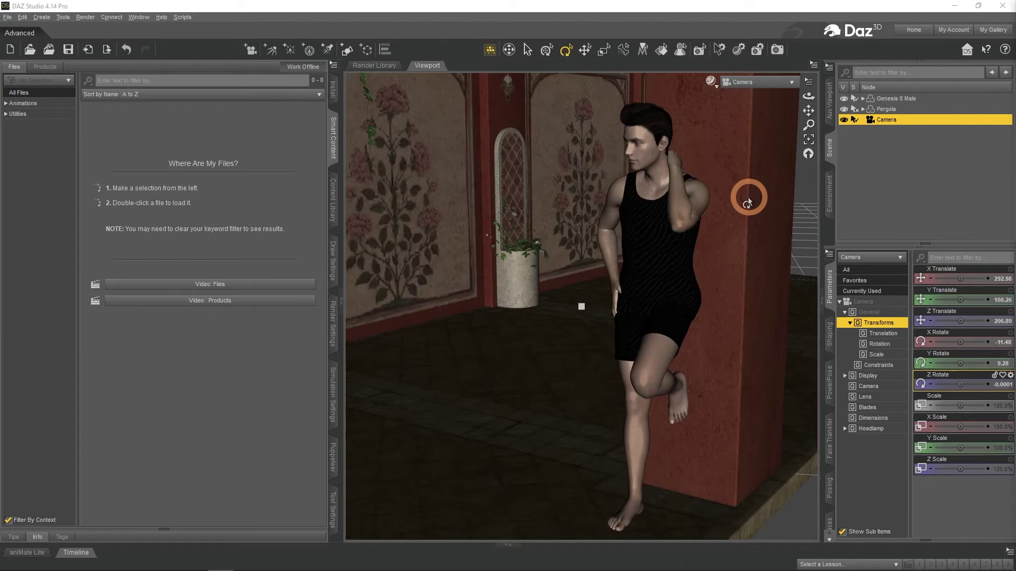
pyautogui.click(754, 83)
pyautogui.click(754, 98)
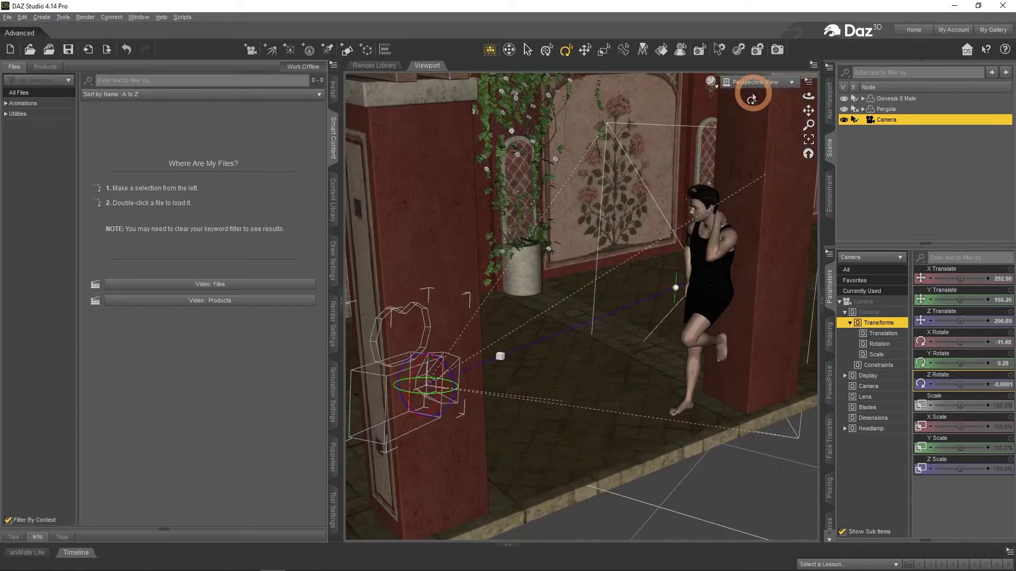
# Step: Deselect the camera and orbit the perspective view past the pillars toward the figure
pyautogui.moveTo(792, 113); pyautogui.dragTo(728, 207)
pyautogui.click(808, 123)
pyautogui.moveTo(807, 96)
pyautogui.mouseDown()
pyautogui.moveTo(809, 106)
pyautogui.moveTo(809, 96)
pyautogui.mouseUp()
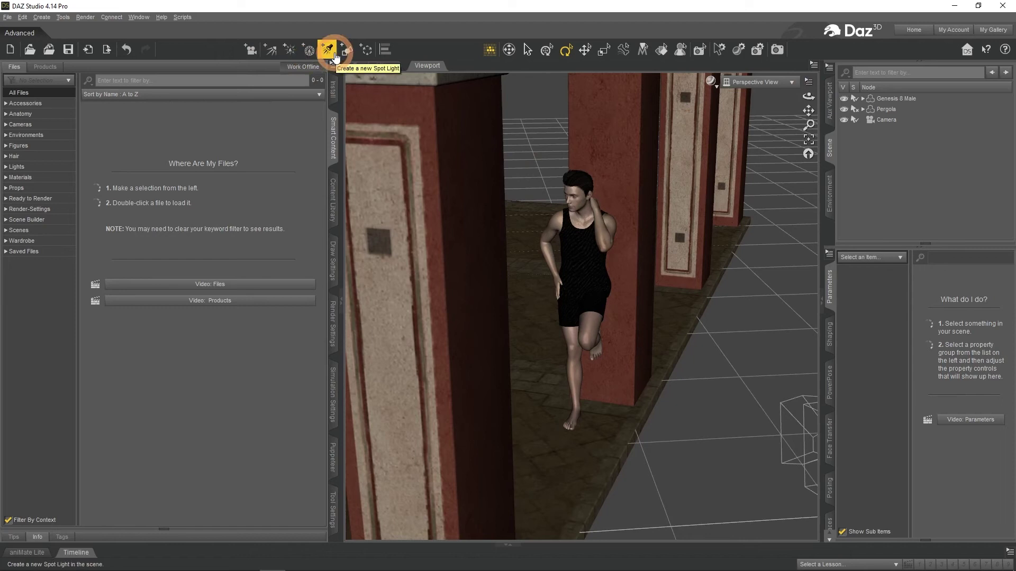
# Step: Add a new SpotLight using the active viewport transforms
pyautogui.click(335, 55)
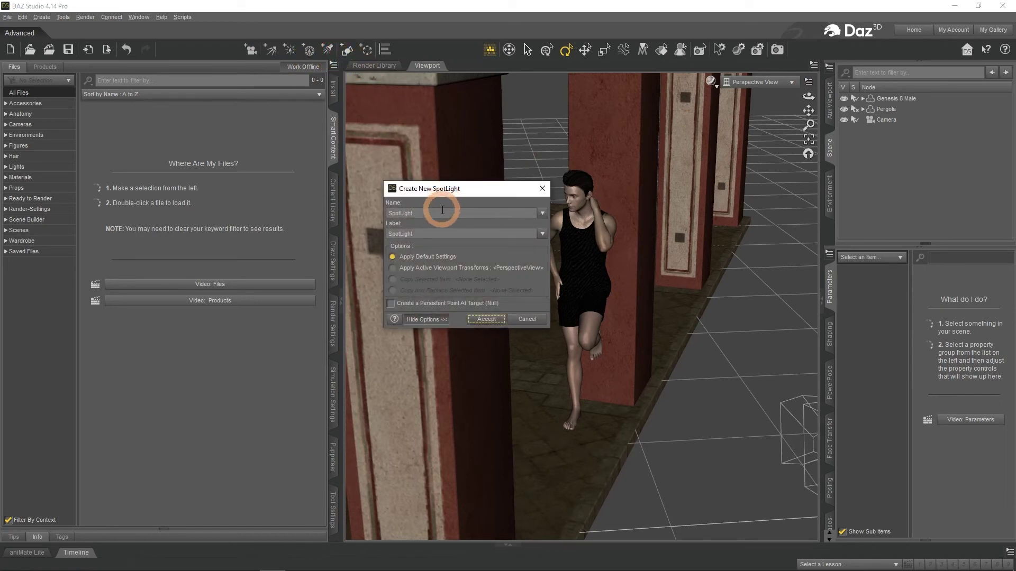
pyautogui.click(414, 269)
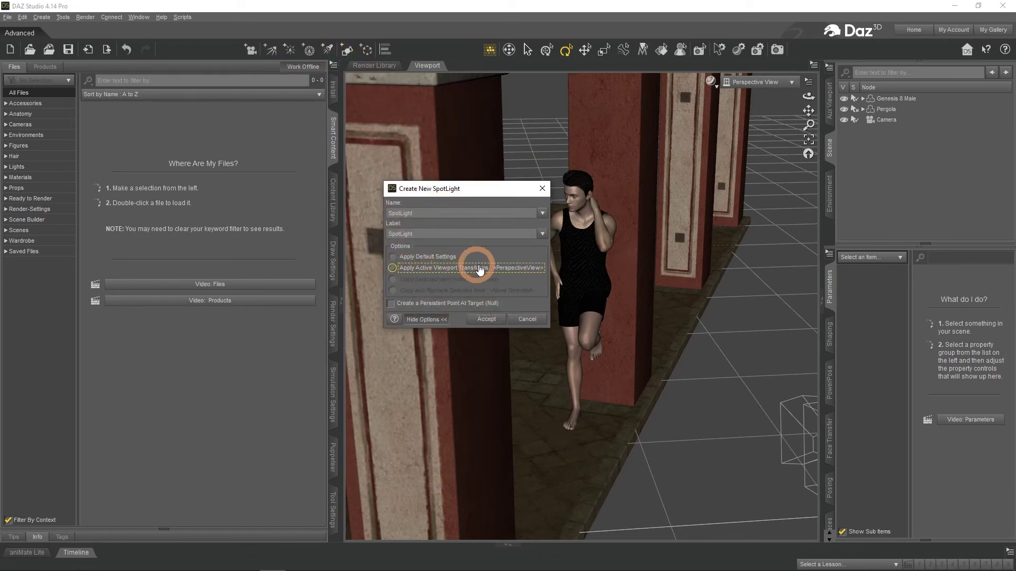
pyautogui.click(491, 319)
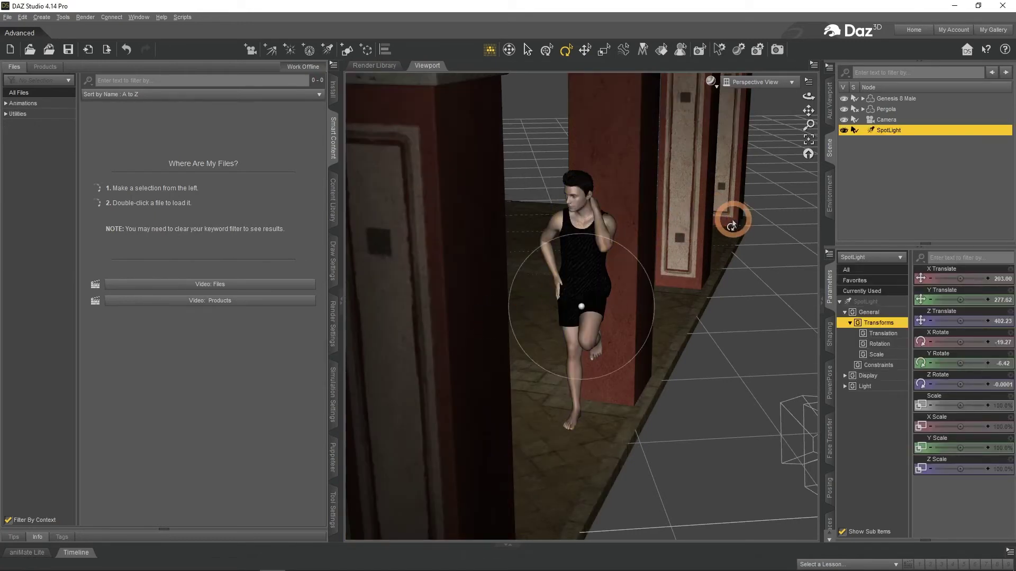
# Step: Look through the SpotLight and move its view to aim it at the figure
pyautogui.click(761, 84)
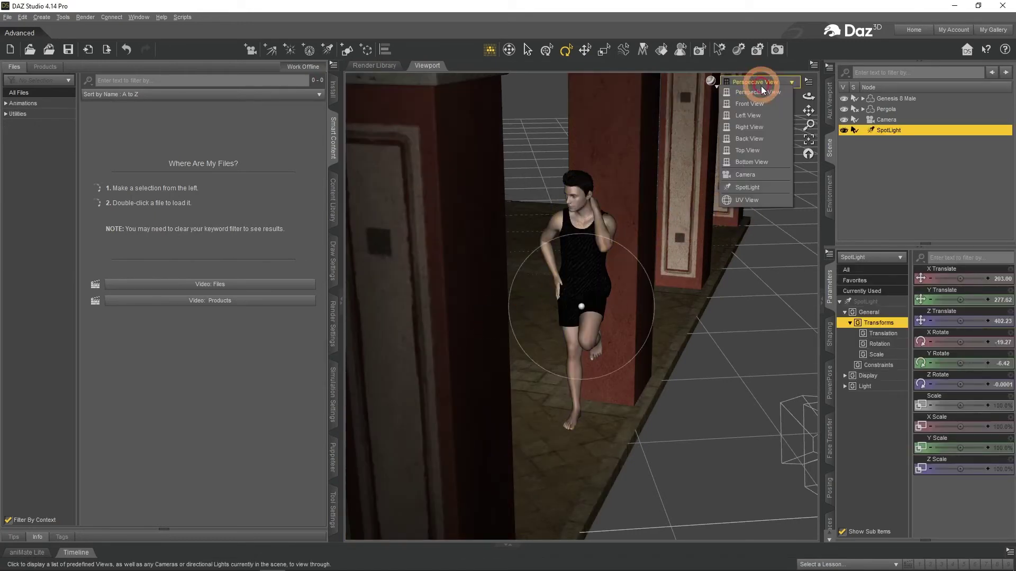
pyautogui.click(766, 188)
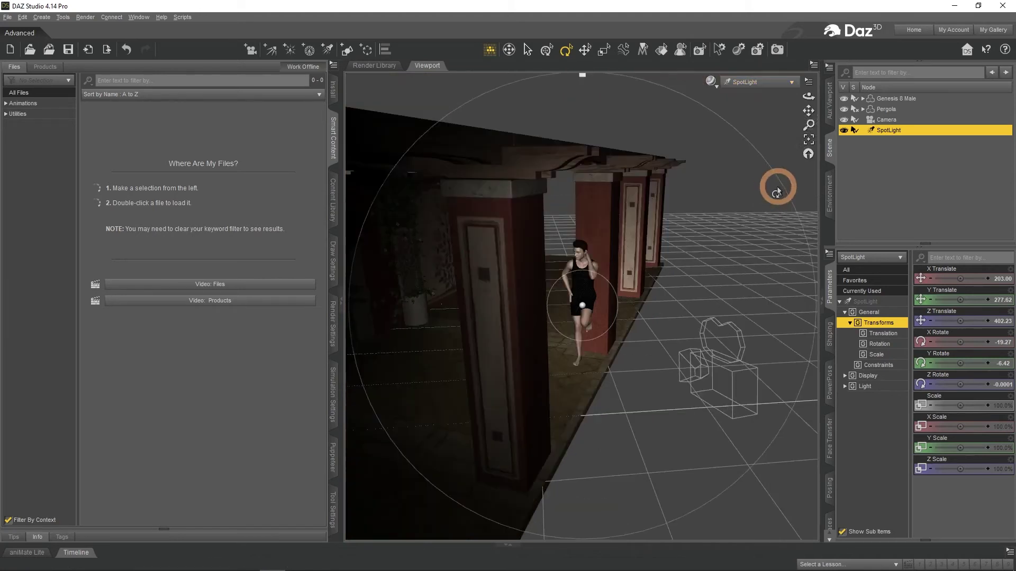
pyautogui.click(808, 97)
pyautogui.moveTo(808, 97); pyautogui.dragTo(838, 180)
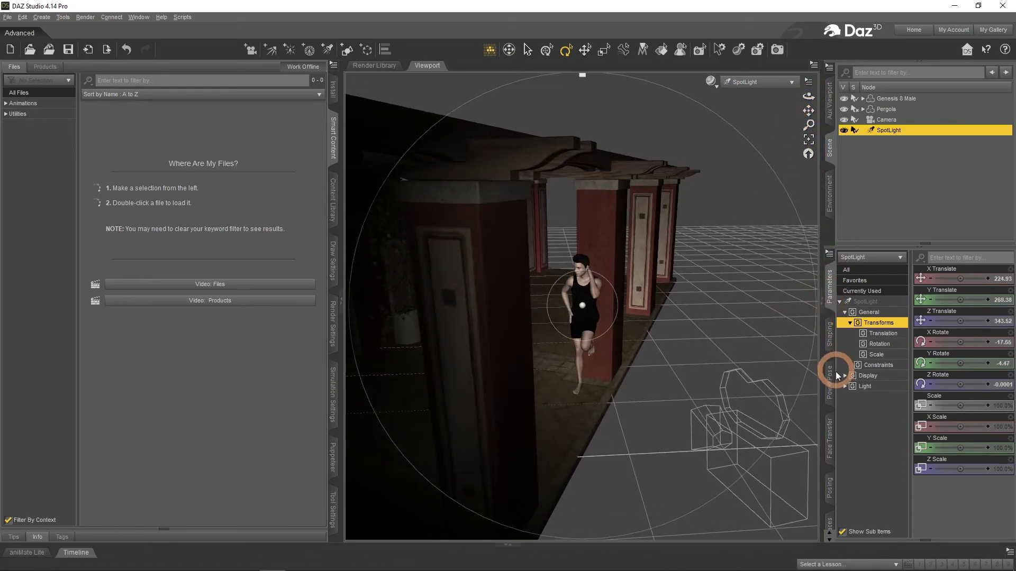
# Step: Bring up the Lights pane to show the SpotLight's light properties
pyautogui.click(829, 489)
pyautogui.click(829, 489)
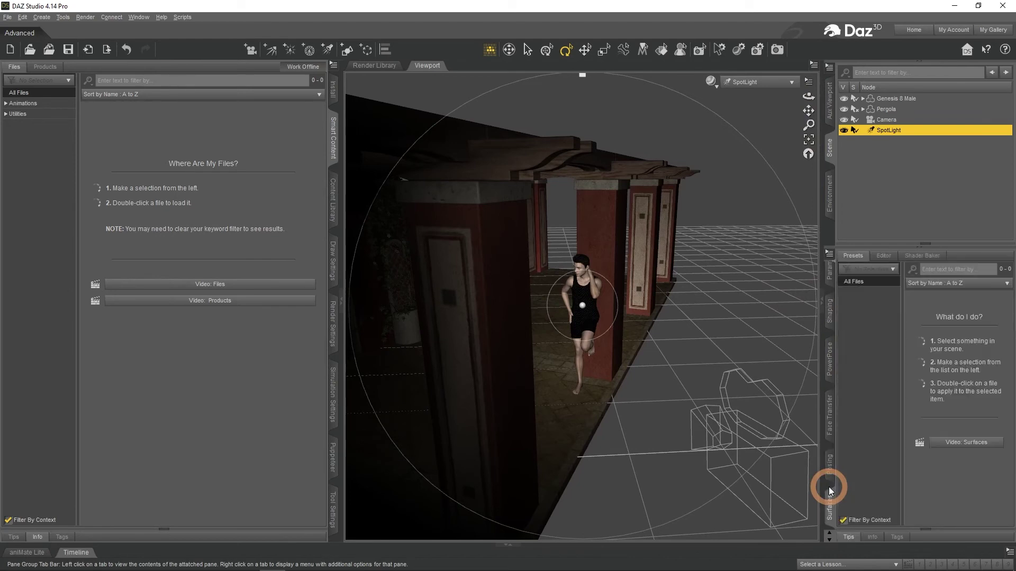
pyautogui.click(829, 489)
pyautogui.click(829, 489)
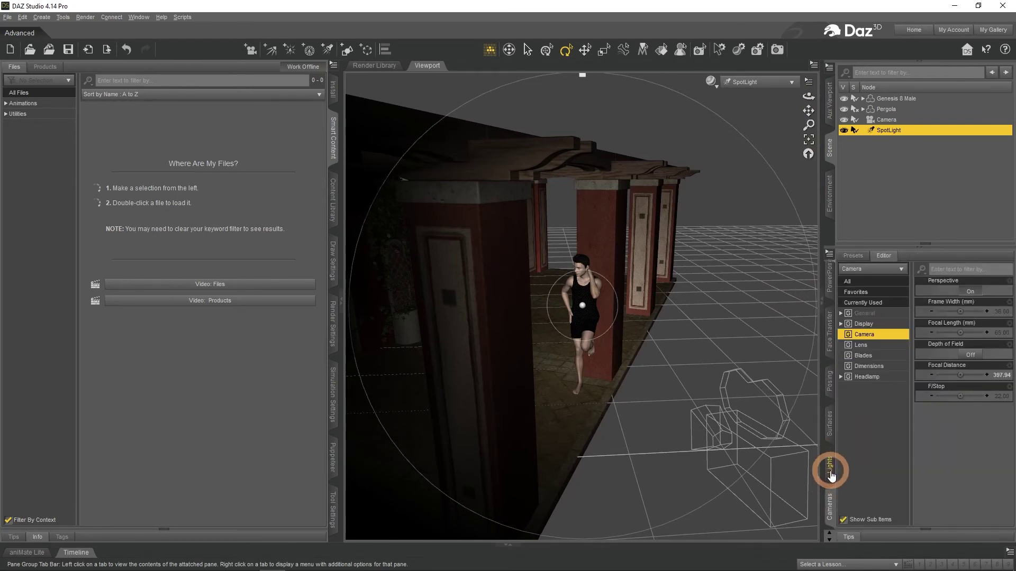
pyautogui.click(830, 474)
pyautogui.click(412, 230)
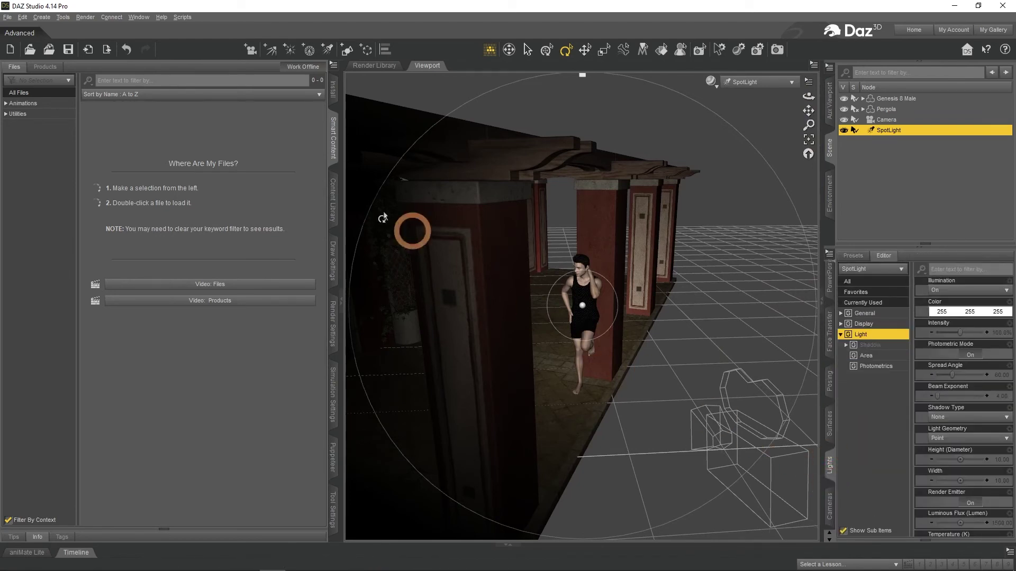
pyautogui.click(138, 16)
pyautogui.moveTo(144, 24)
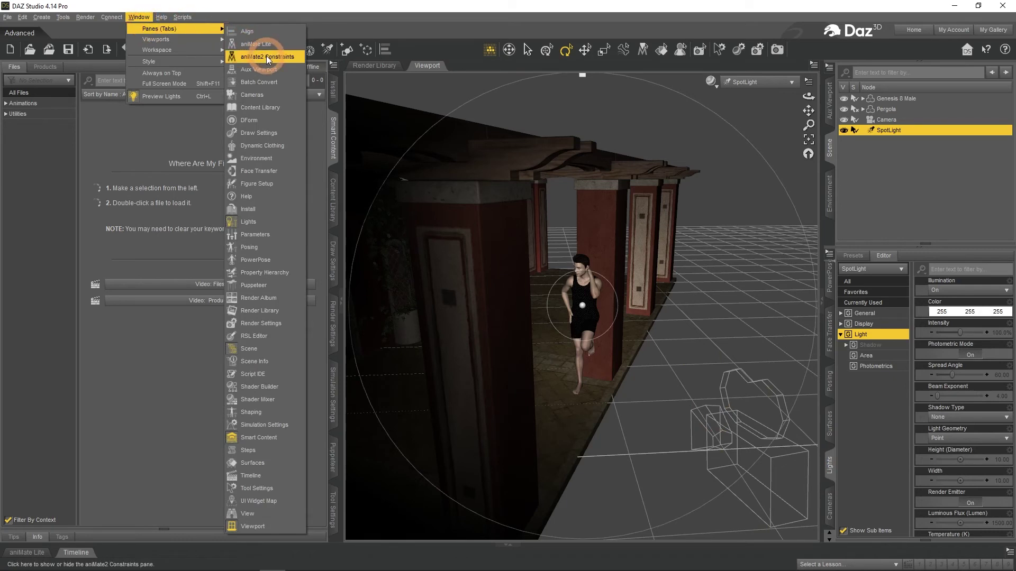
pyautogui.click(259, 222)
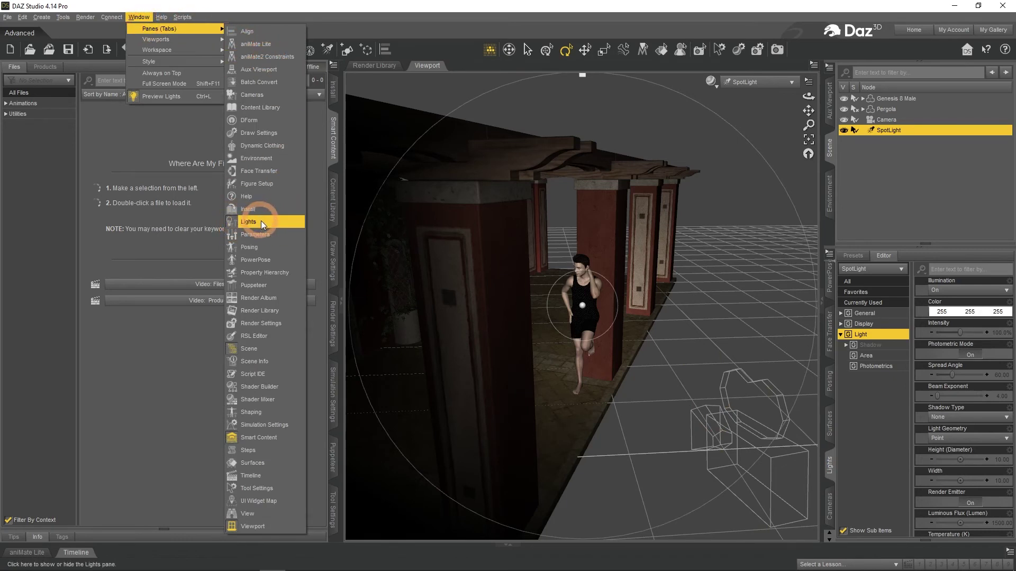
pyautogui.click(214, 212)
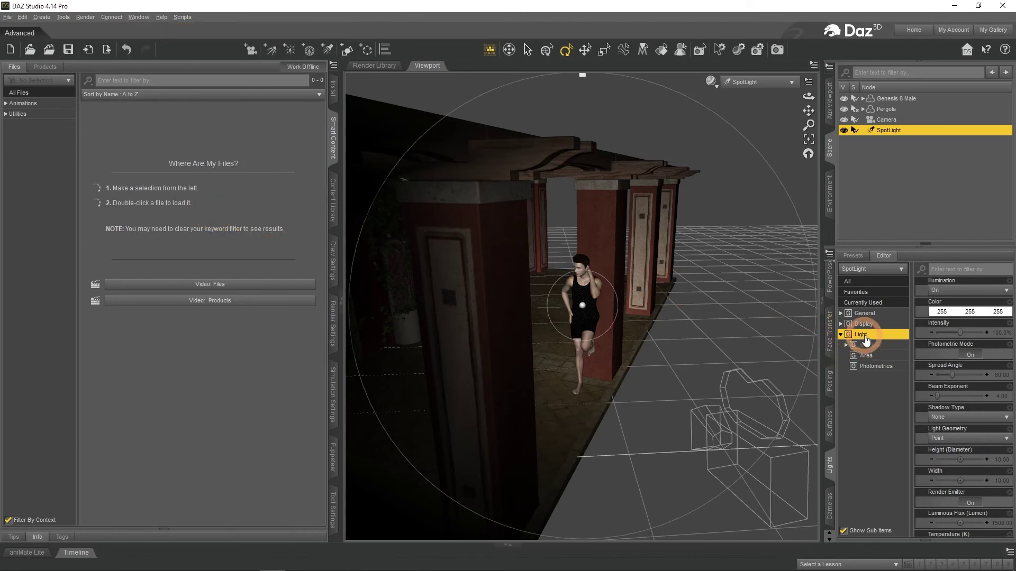
# Step: Set the SpotLight's Luminous Flux to 400000 lumens
pyautogui.click(945, 473)
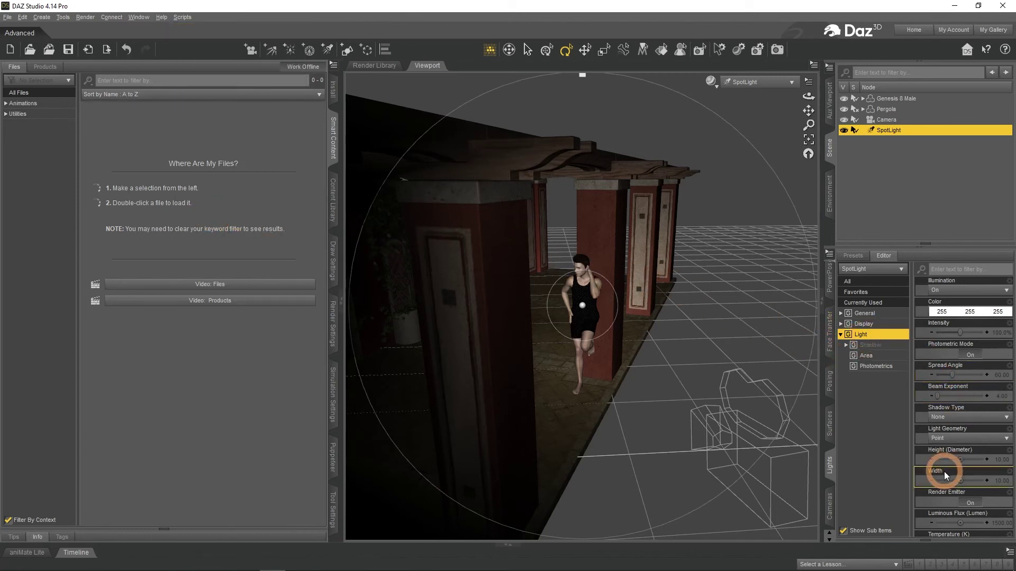
pyautogui.click(947, 516)
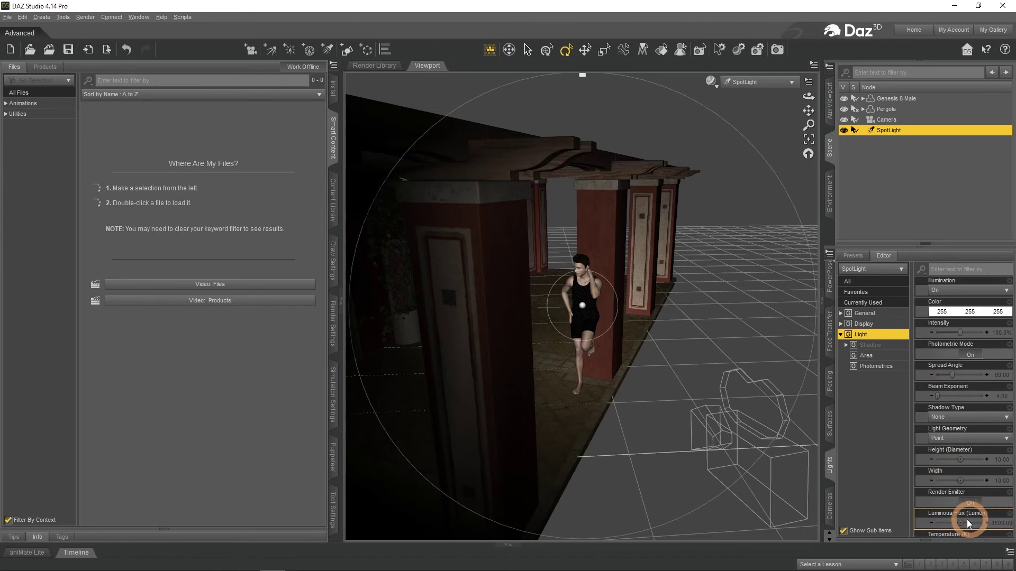
pyautogui.moveTo(968, 524); pyautogui.dragTo(1001, 527)
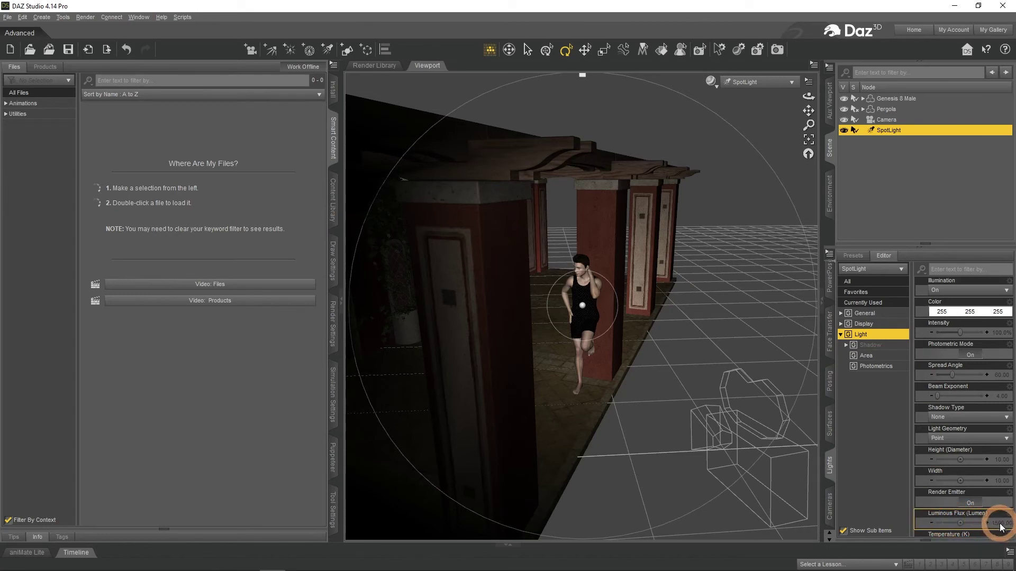
pyautogui.click(1000, 524)
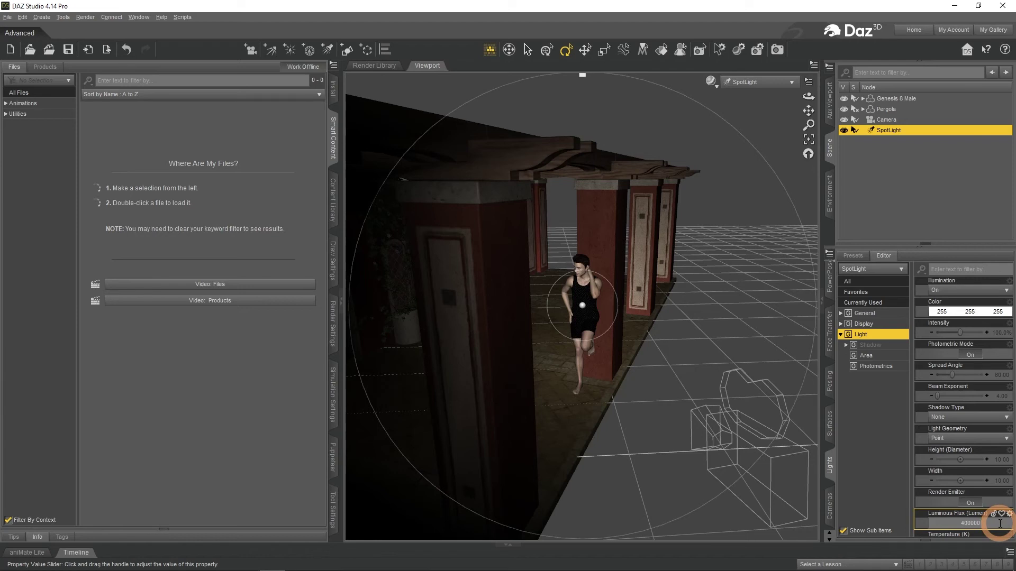
pyautogui.press('Return')
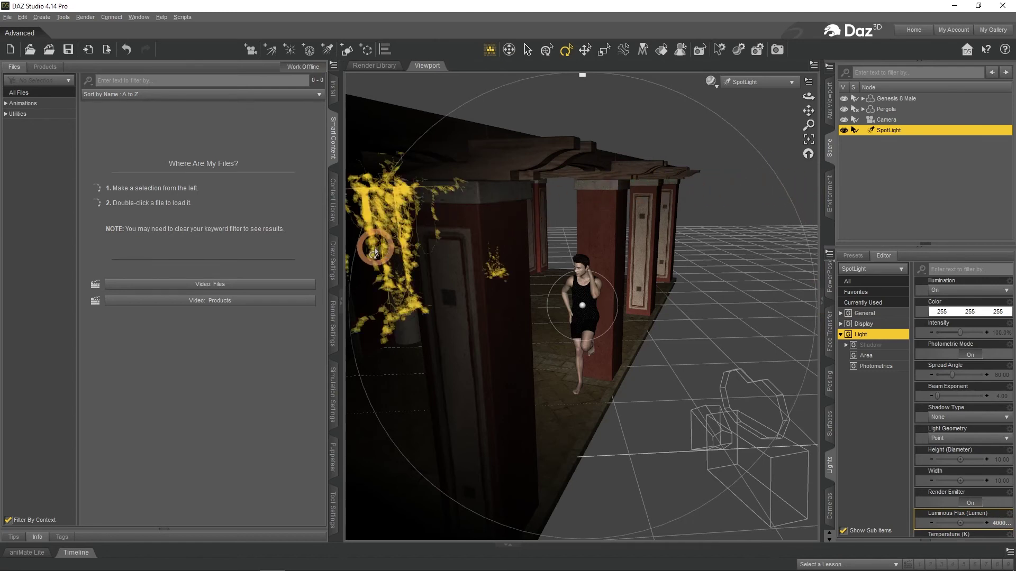
# Step: In Render Settings, set Progressive Rendering Max Samples to 750
pyautogui.click(334, 332)
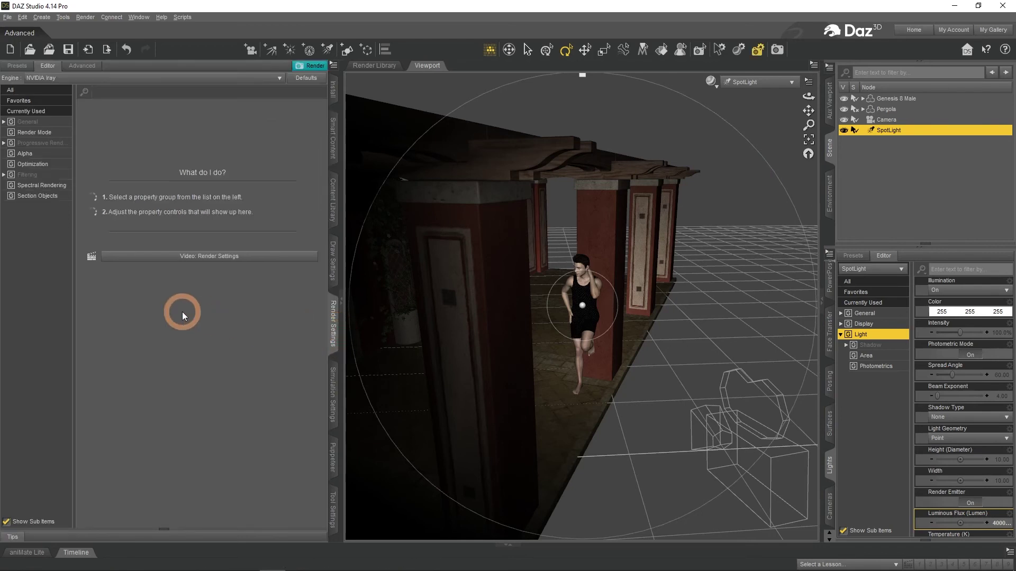
pyautogui.click(41, 144)
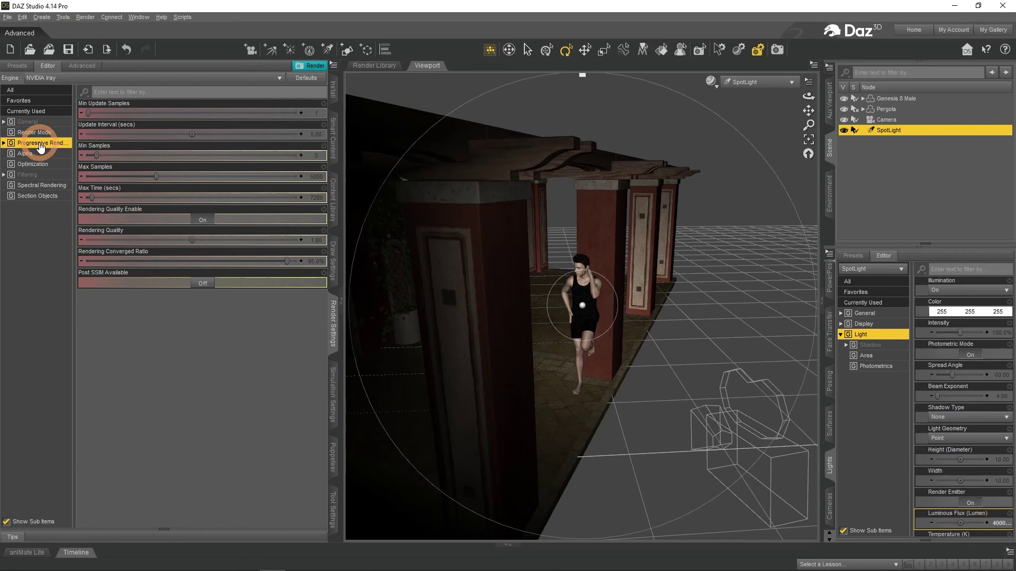
pyautogui.click(318, 178)
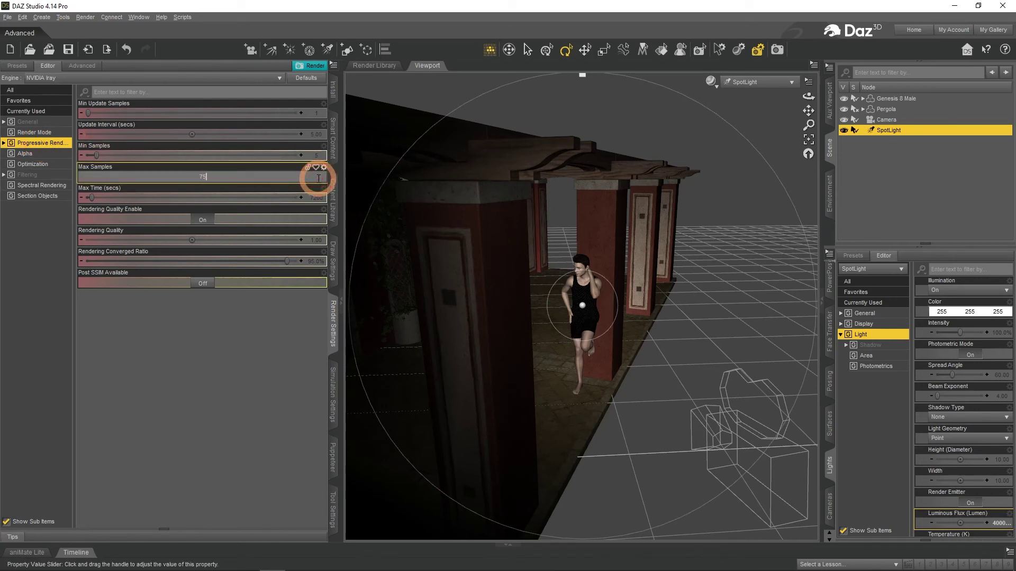
pyautogui.press('Return')
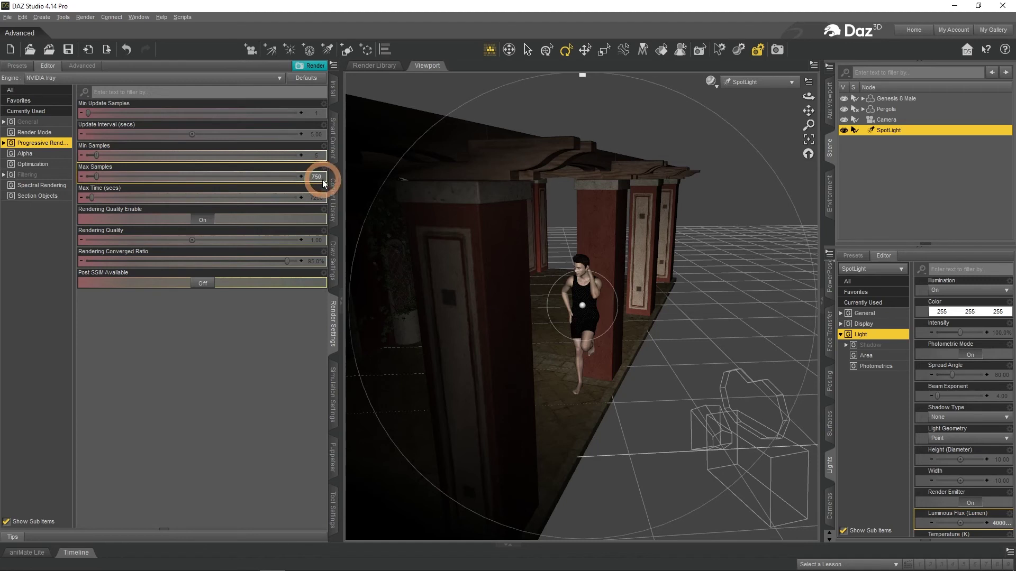
# Step: Under Filtering, make the Post Denoiser available and turn it on
pyautogui.click(28, 174)
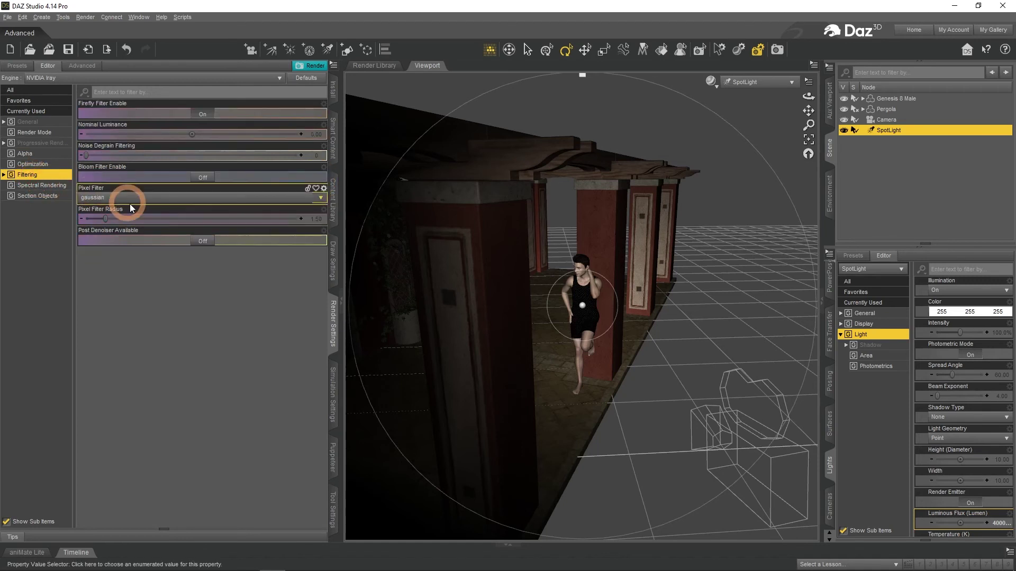
pyautogui.click(204, 241)
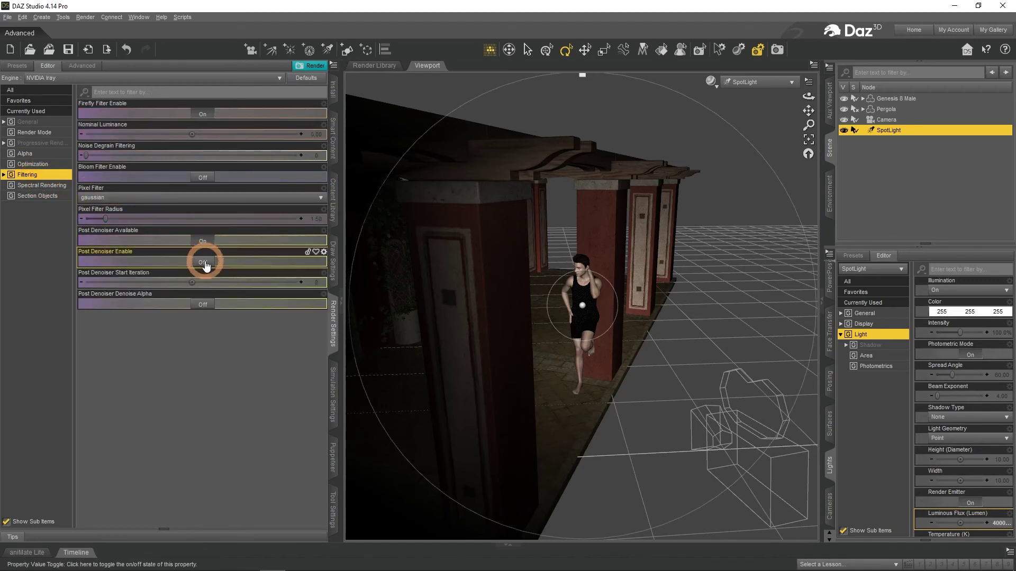
pyautogui.click(203, 263)
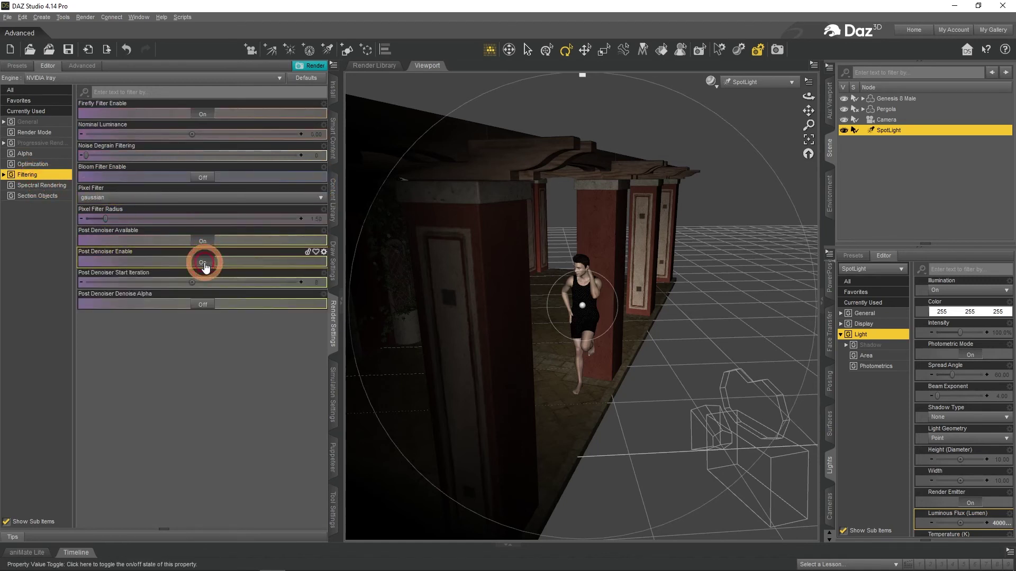
# Step: After the camera-required warning, switch the viewport to the Camera and render from it
pyautogui.click(308, 68)
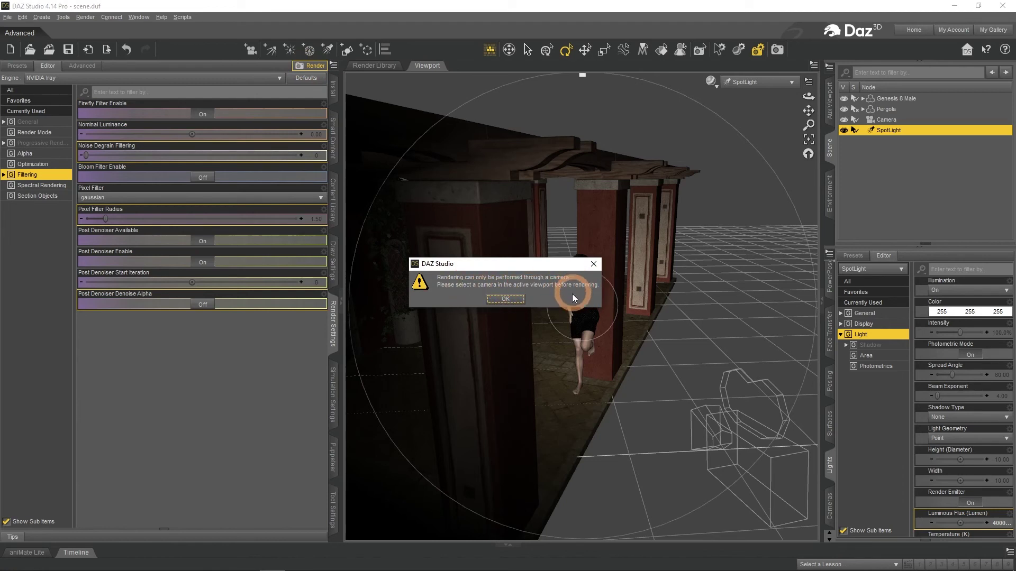
pyautogui.click(499, 300)
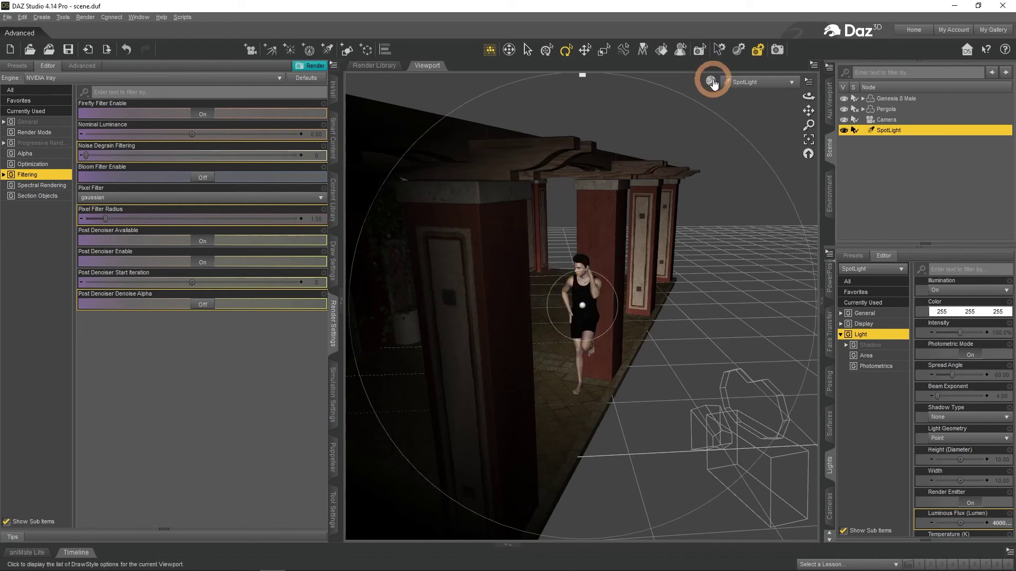
pyautogui.click(751, 82)
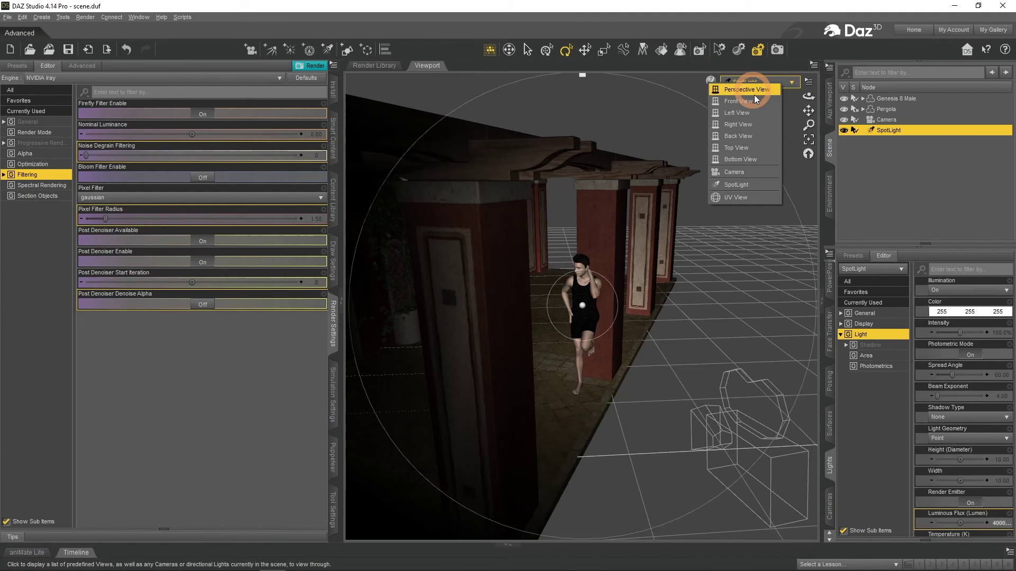
pyautogui.click(727, 173)
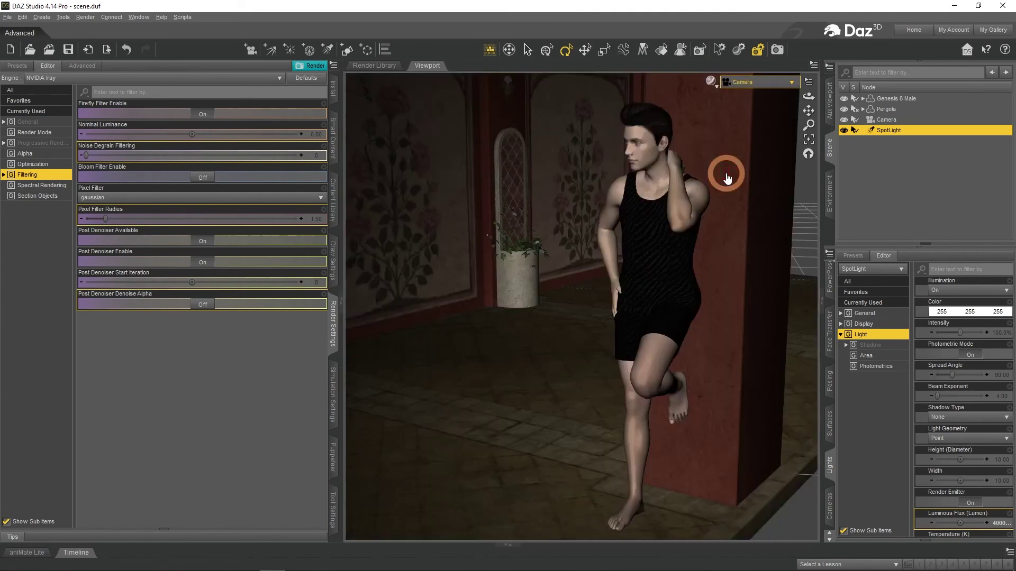
pyautogui.click(306, 71)
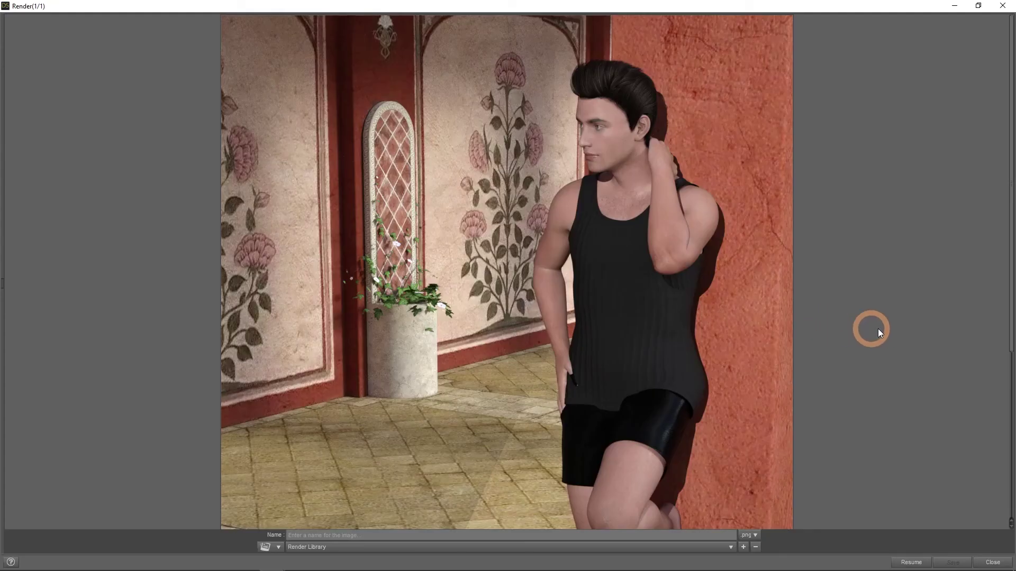
# Step: Let the render of the man leaning on the red wall finish in the Render window
pyautogui.moveTo(1010, 336); pyautogui.dragTo(1004, 299)
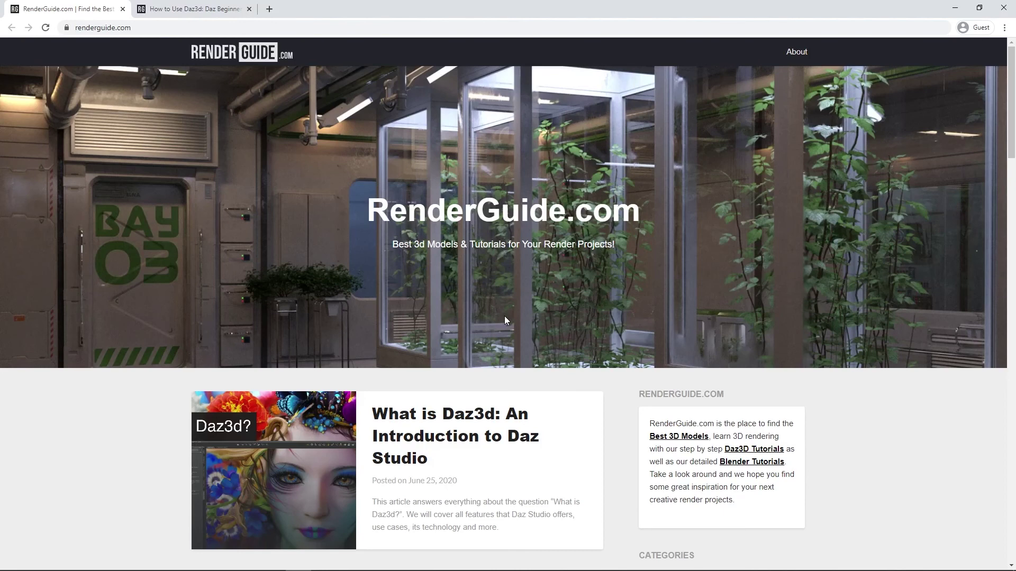
# Step: Switch to the 'How to Use Daz3d' article and scroll down to its posing section
pyautogui.click(214, 6)
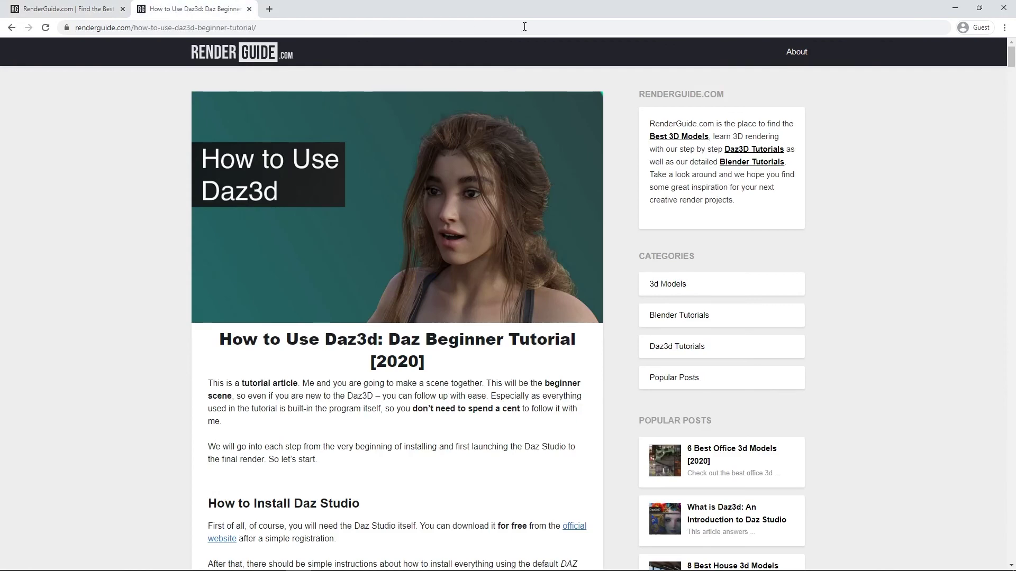
pyautogui.scroll(-15, 852, 156)
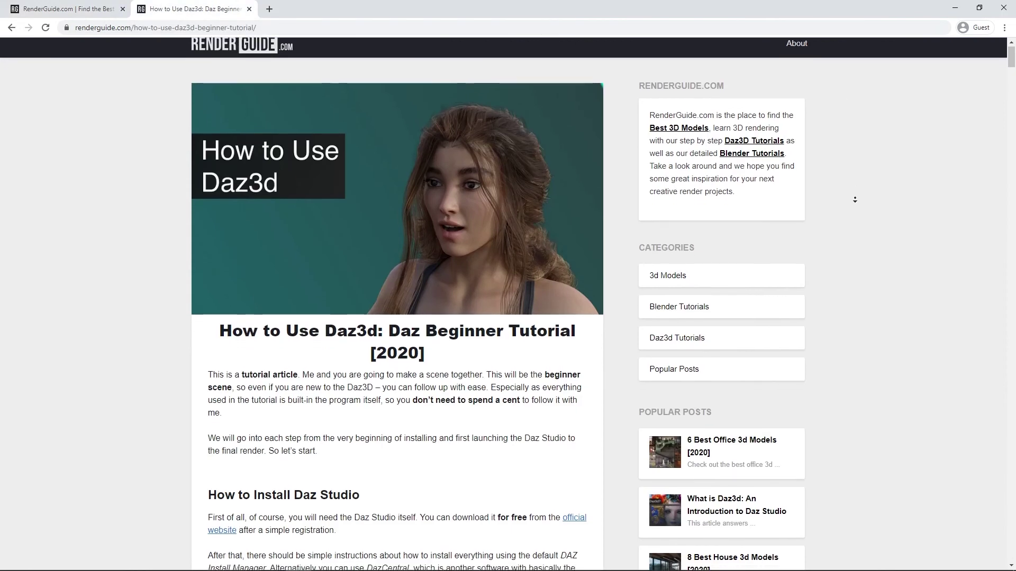
pyautogui.scroll(-20, 855, 211)
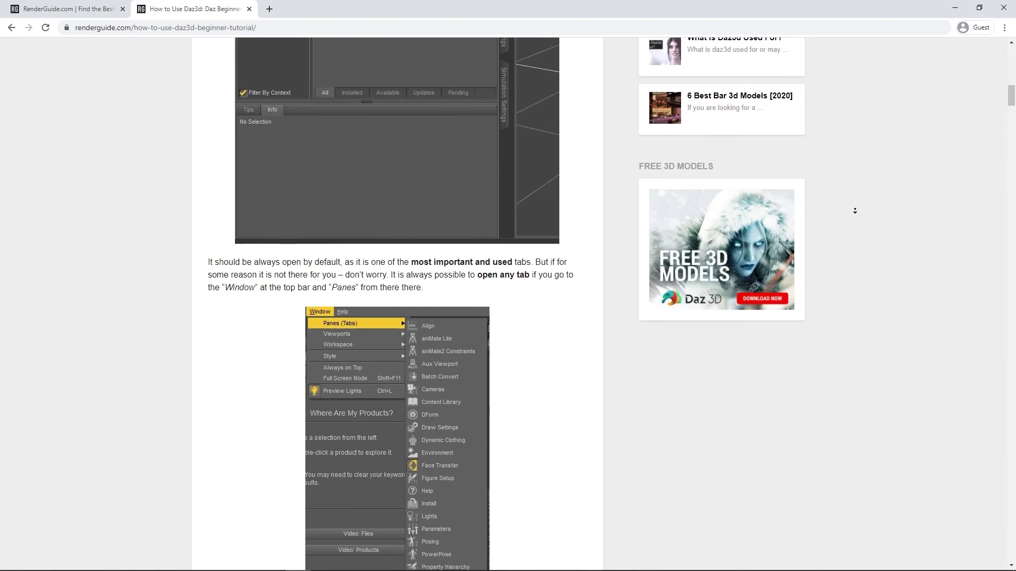
pyautogui.scroll(-20, 854, 211)
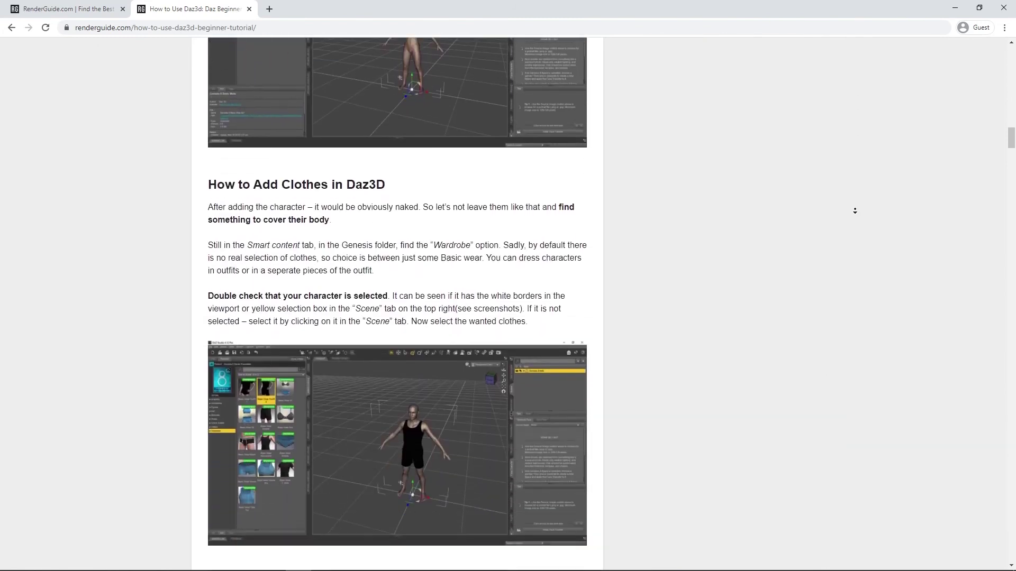
pyautogui.scroll(-20, 854, 210)
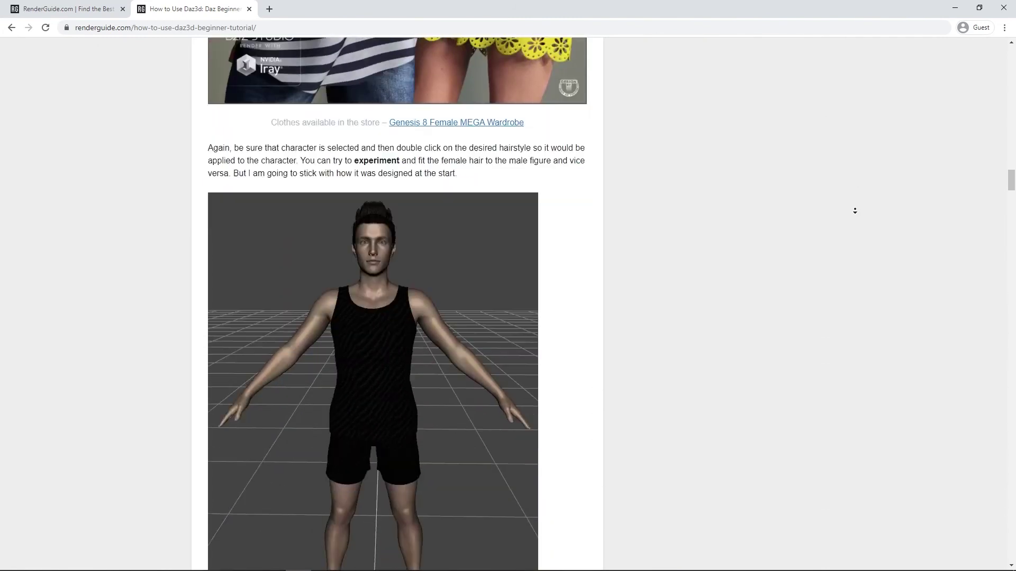
pyautogui.scroll(-20, 855, 210)
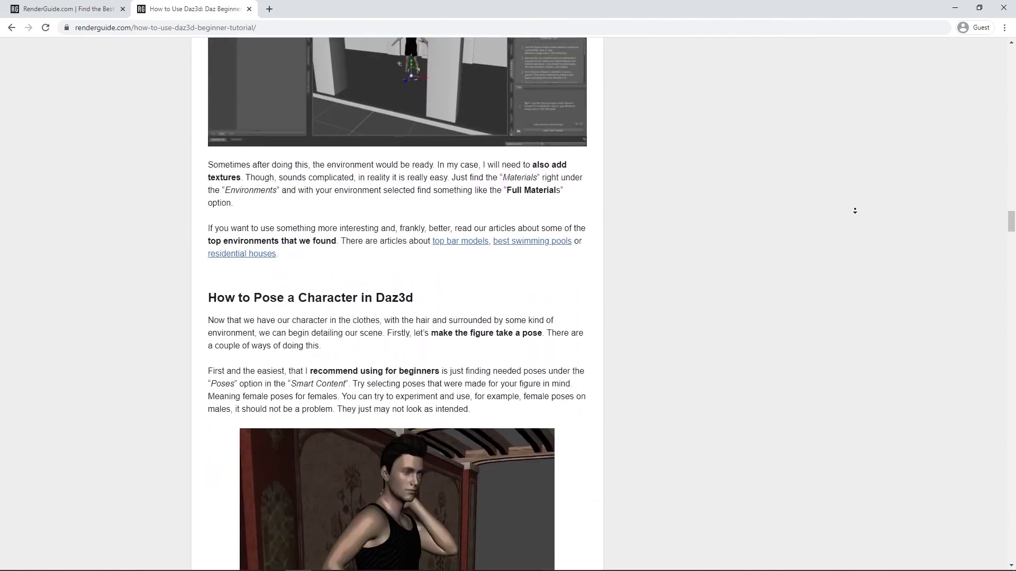
pyautogui.scroll(-10, 854, 205)
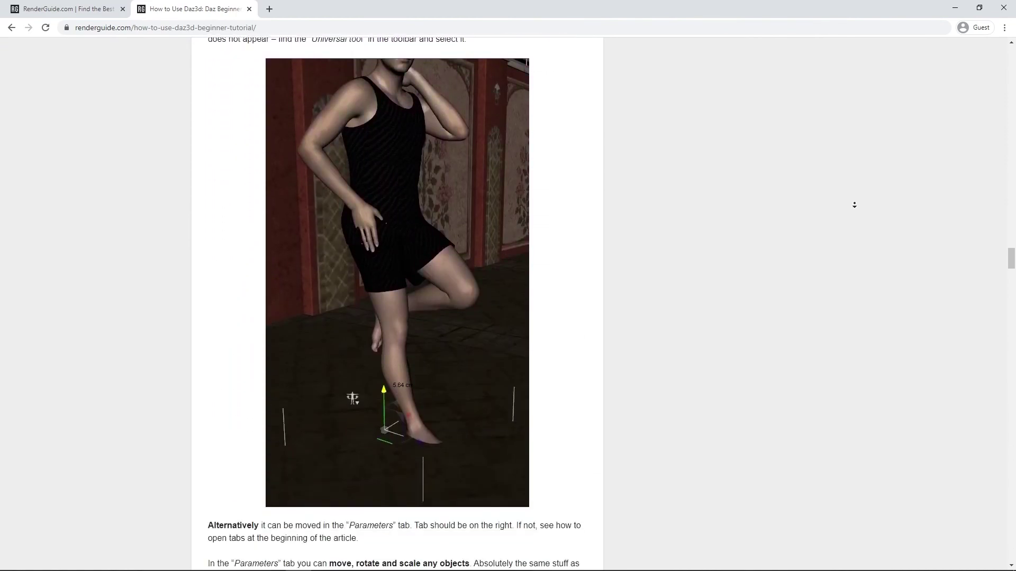